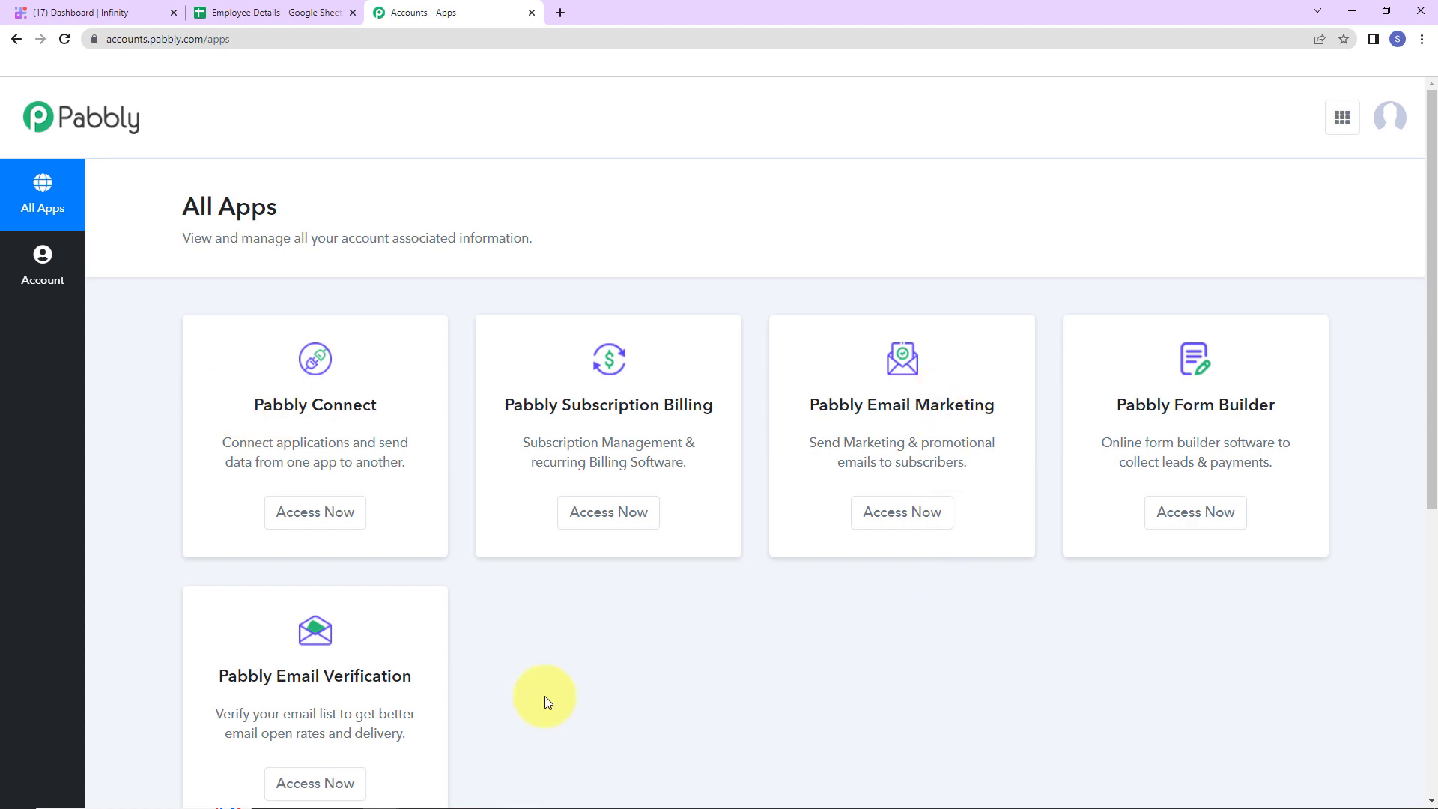
Open Pabbly Connect and create a workflow named 'Create Infinity Items From Google Sheets'
click(315, 512)
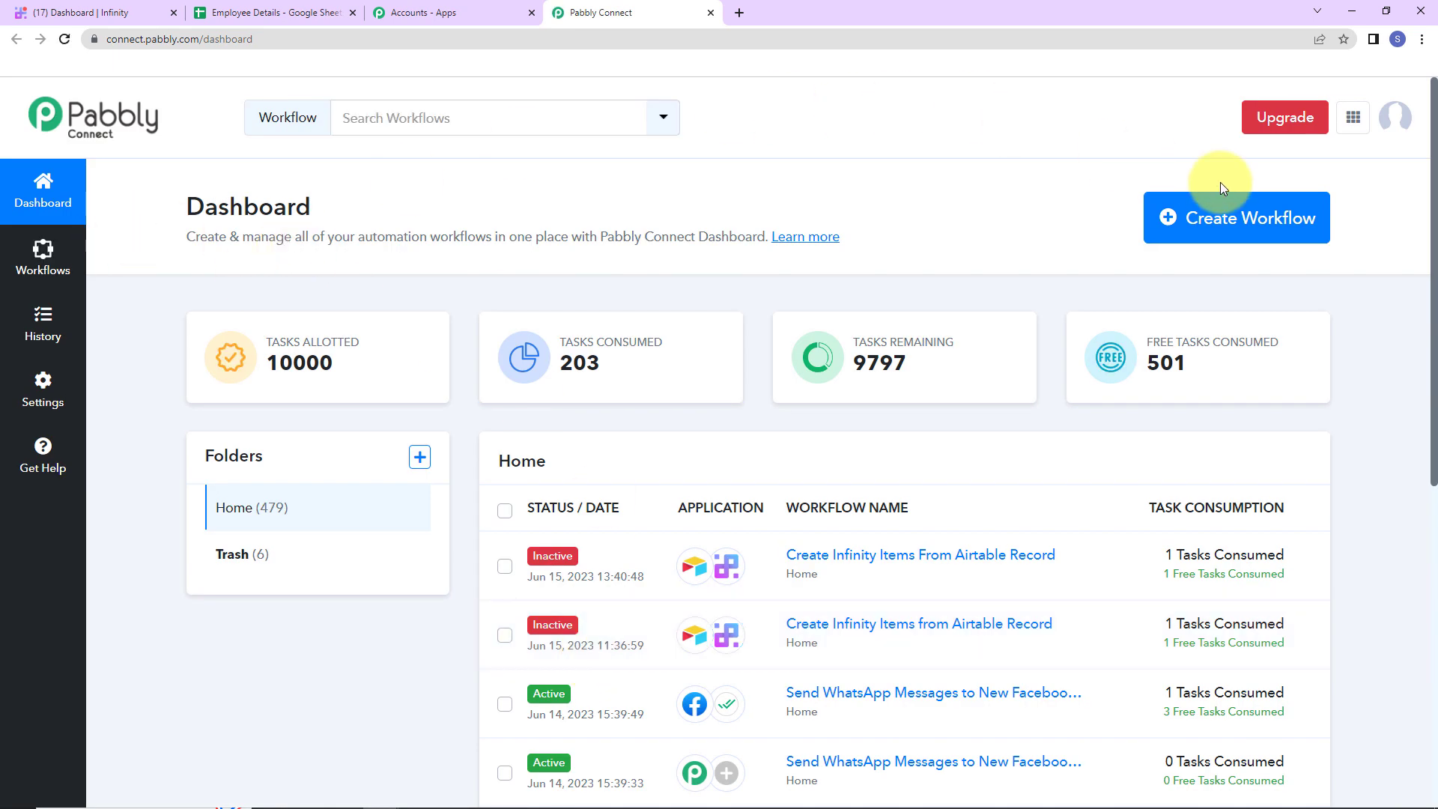
click(1251, 232)
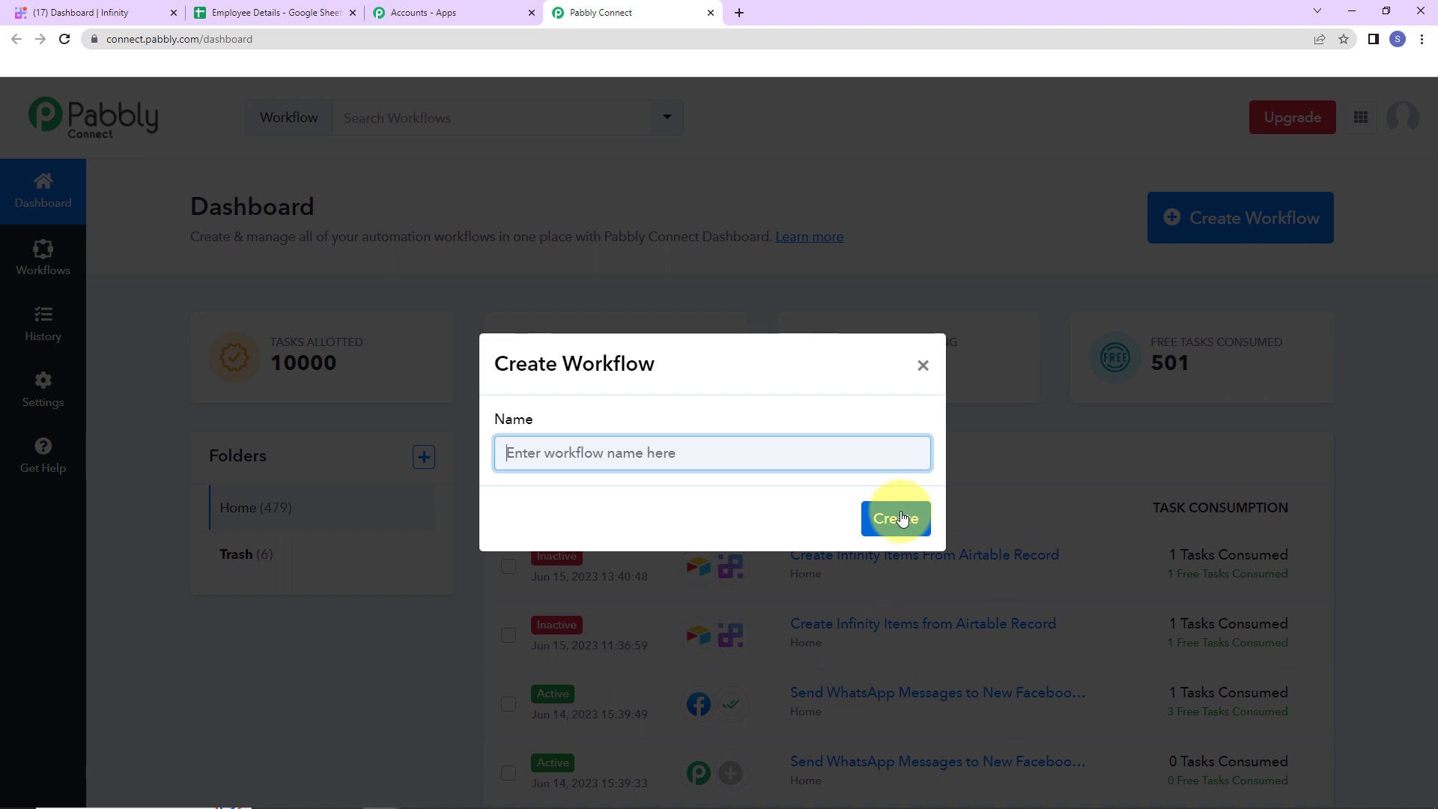
text(Create Infinity Items From Google Sheets)
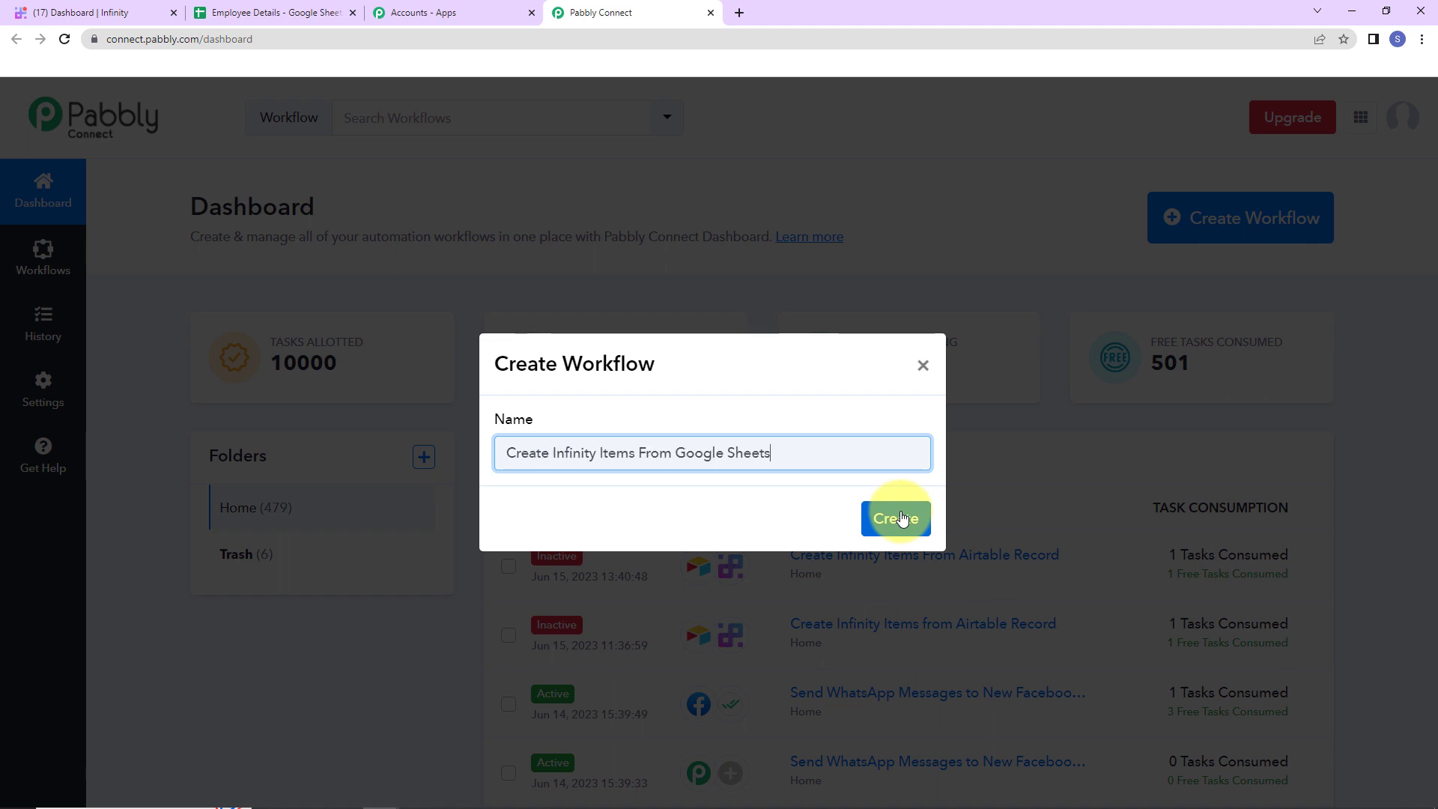
click(903, 518)
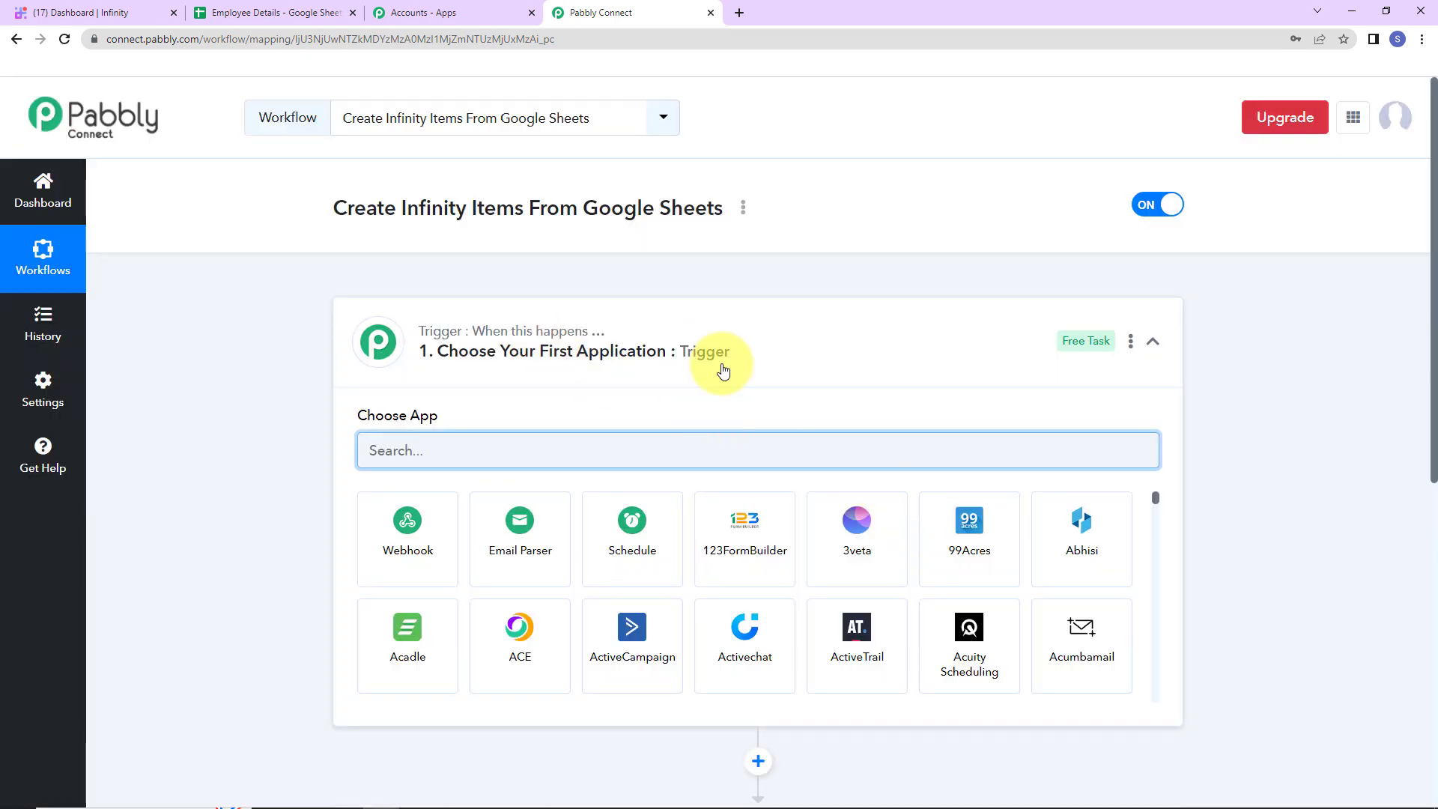
Set the trigger app to Google Sheets with the New or Updated Spreadsheet Row event
scroll(722, 370, down, 2)
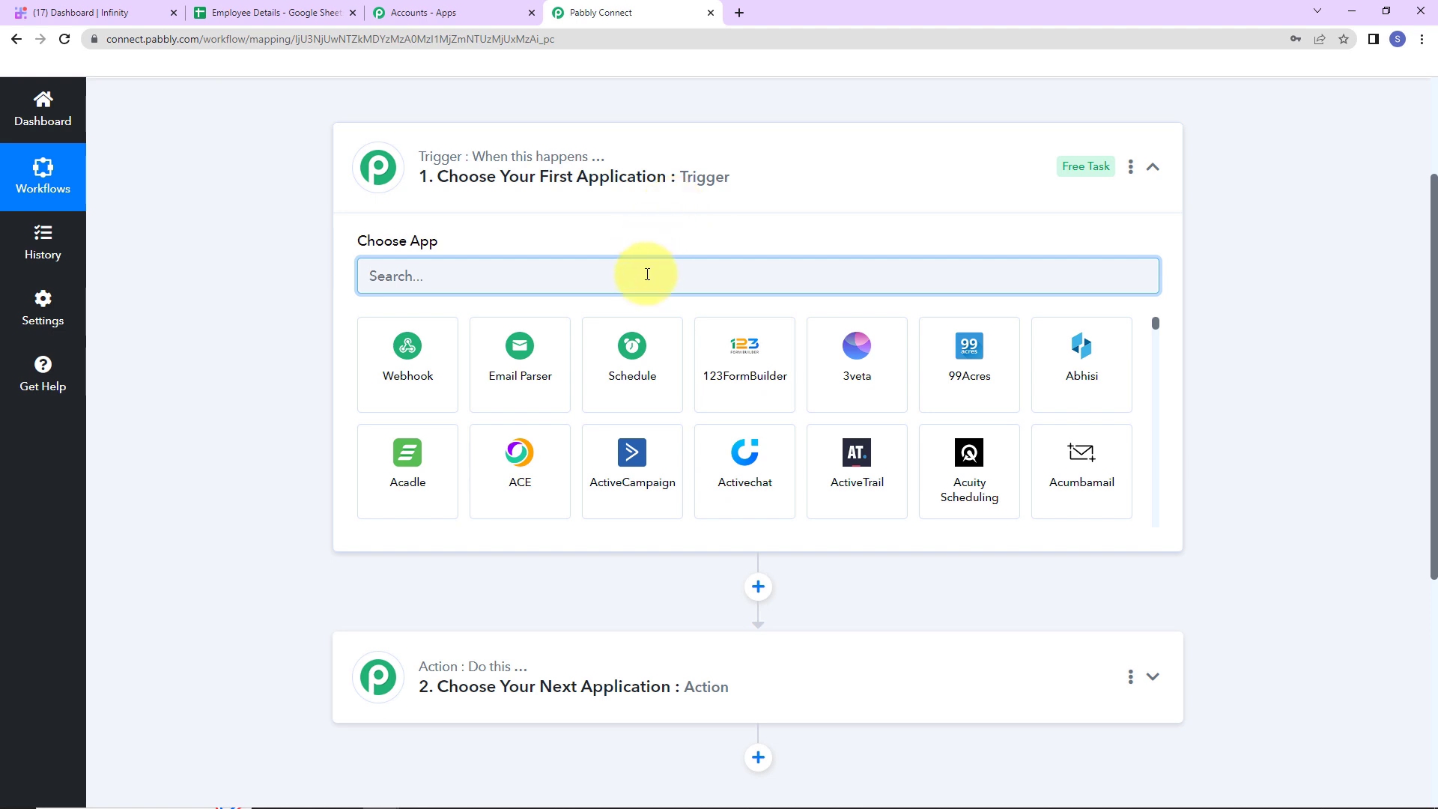
text(goo)
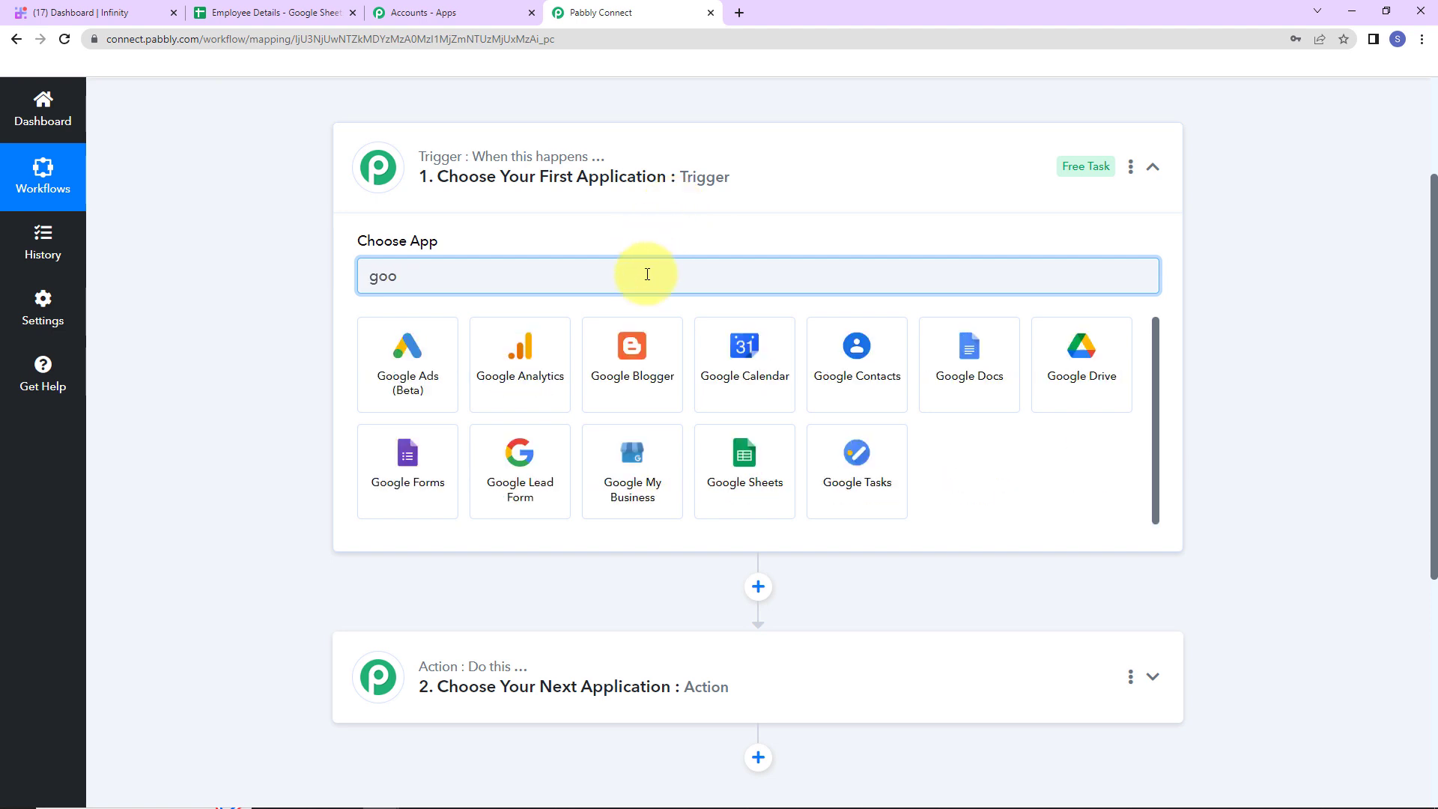
click(761, 457)
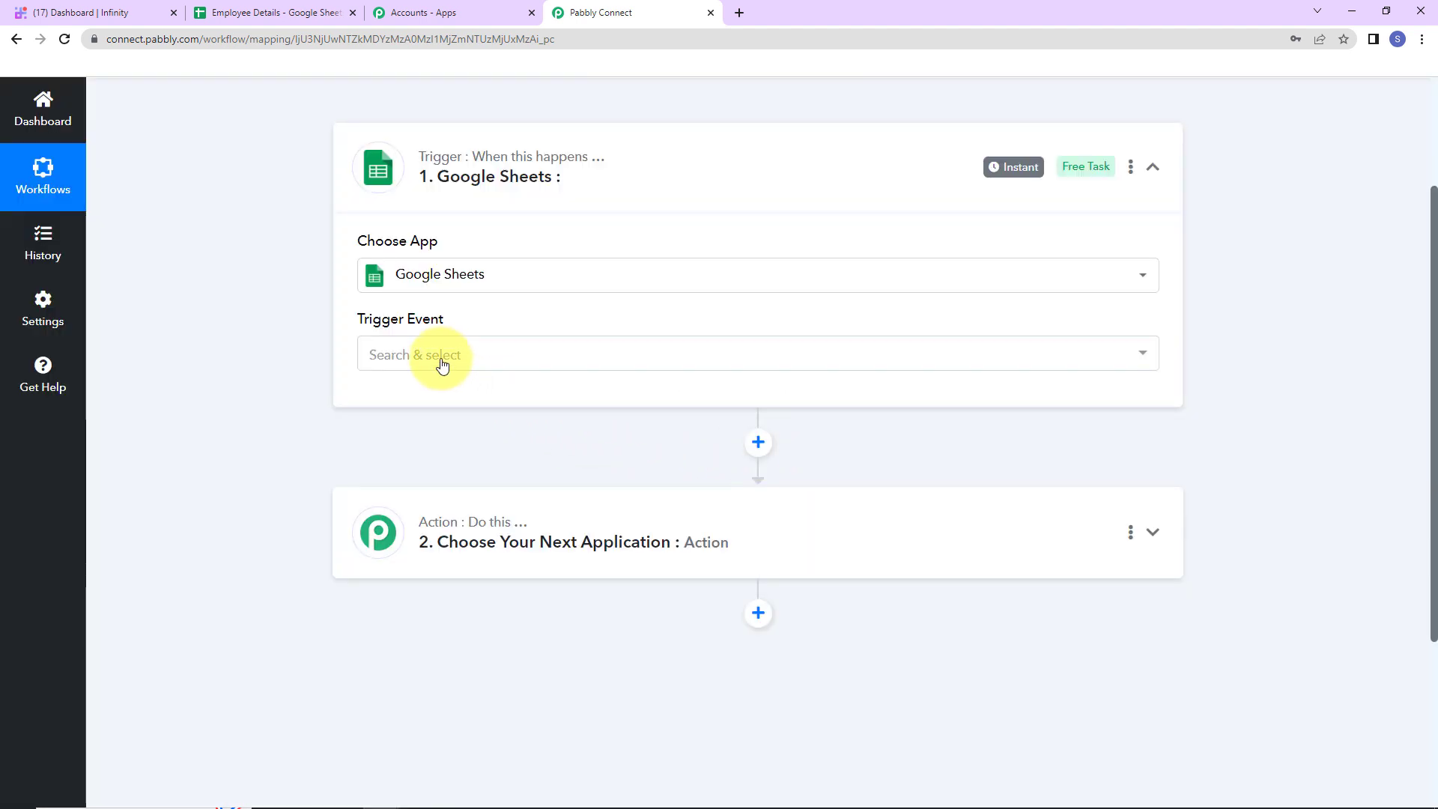
click(441, 362)
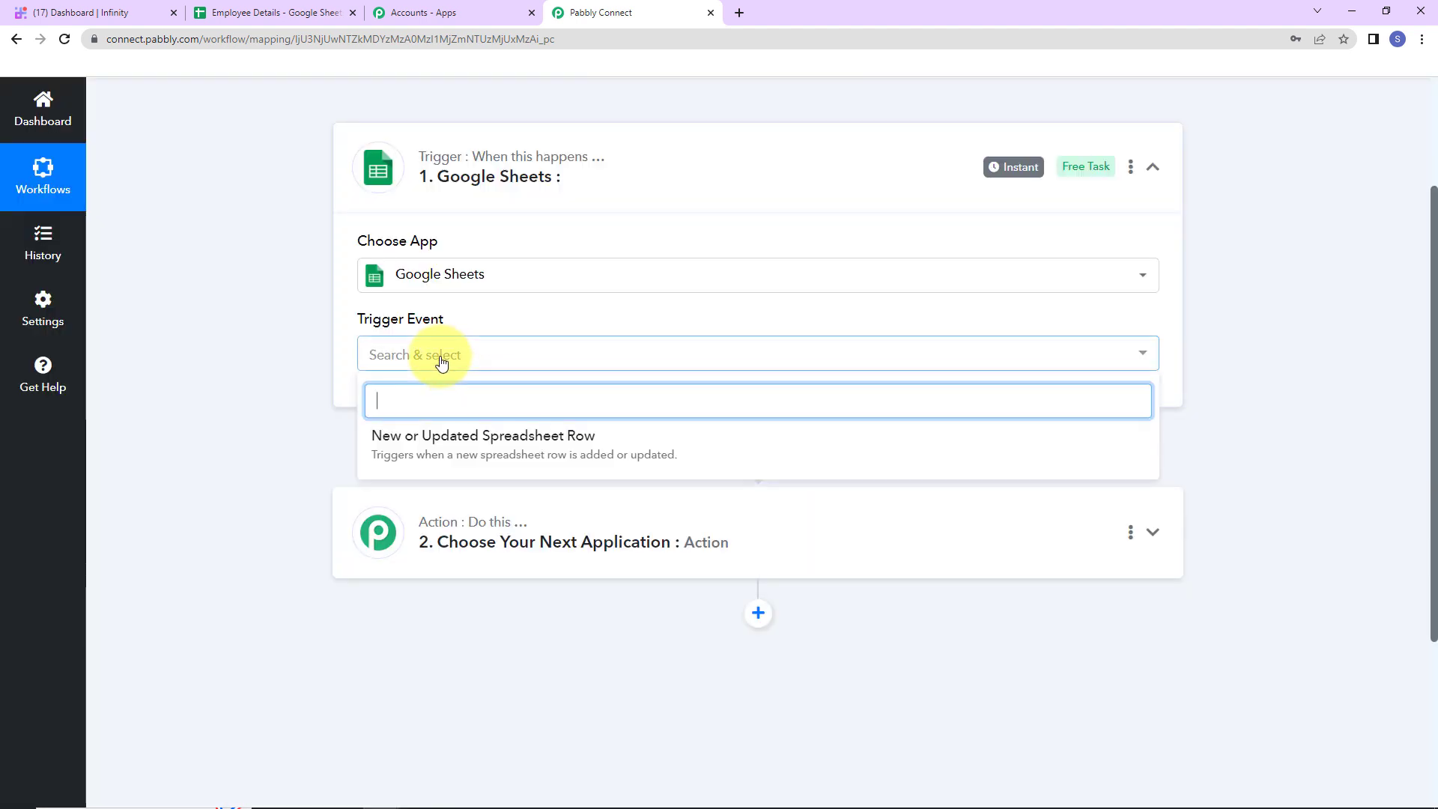
click(431, 447)
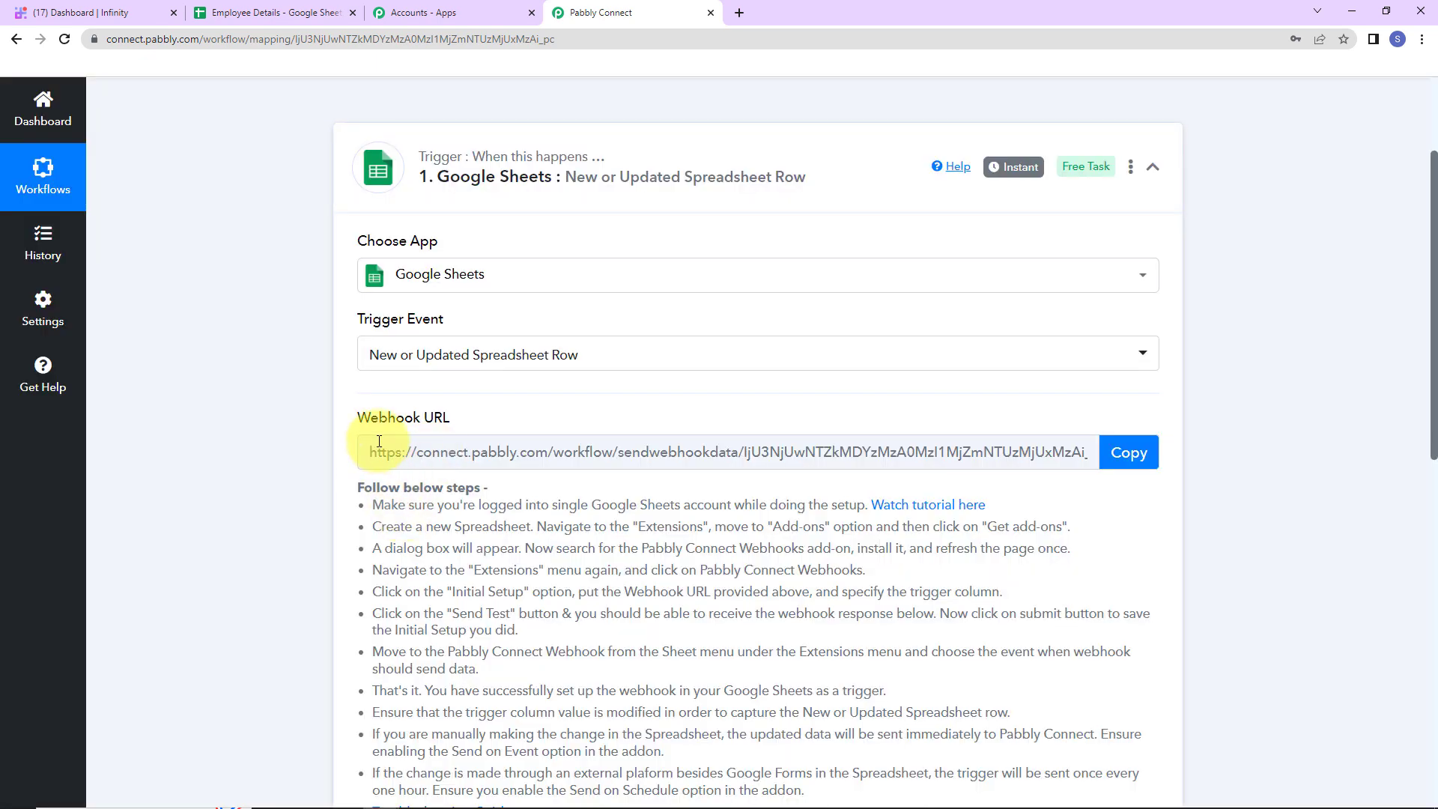
Copy the Google Sheets trigger's webhook URL, then bring up the Employee Details sheet
mouse_move(456, 420)
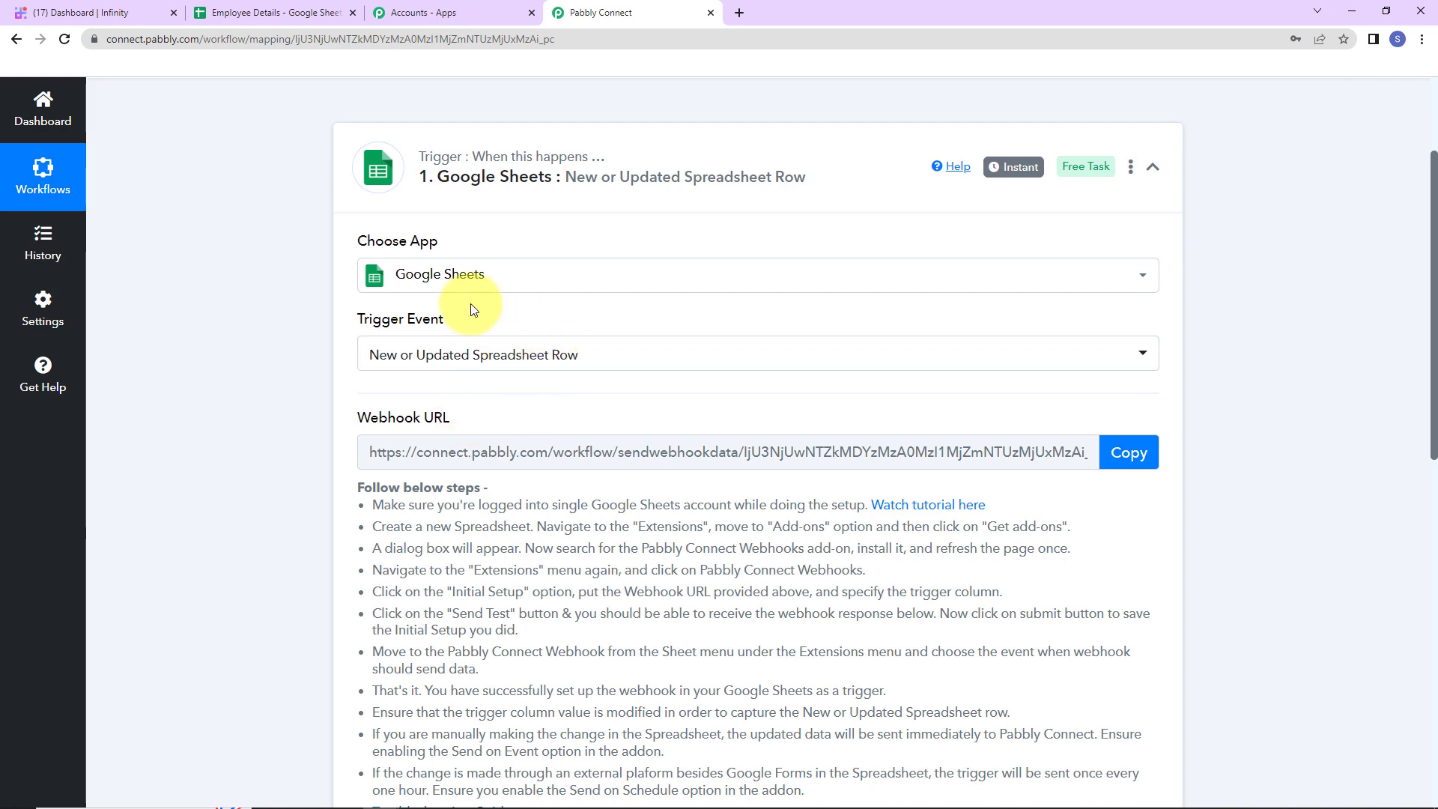
click(1127, 452)
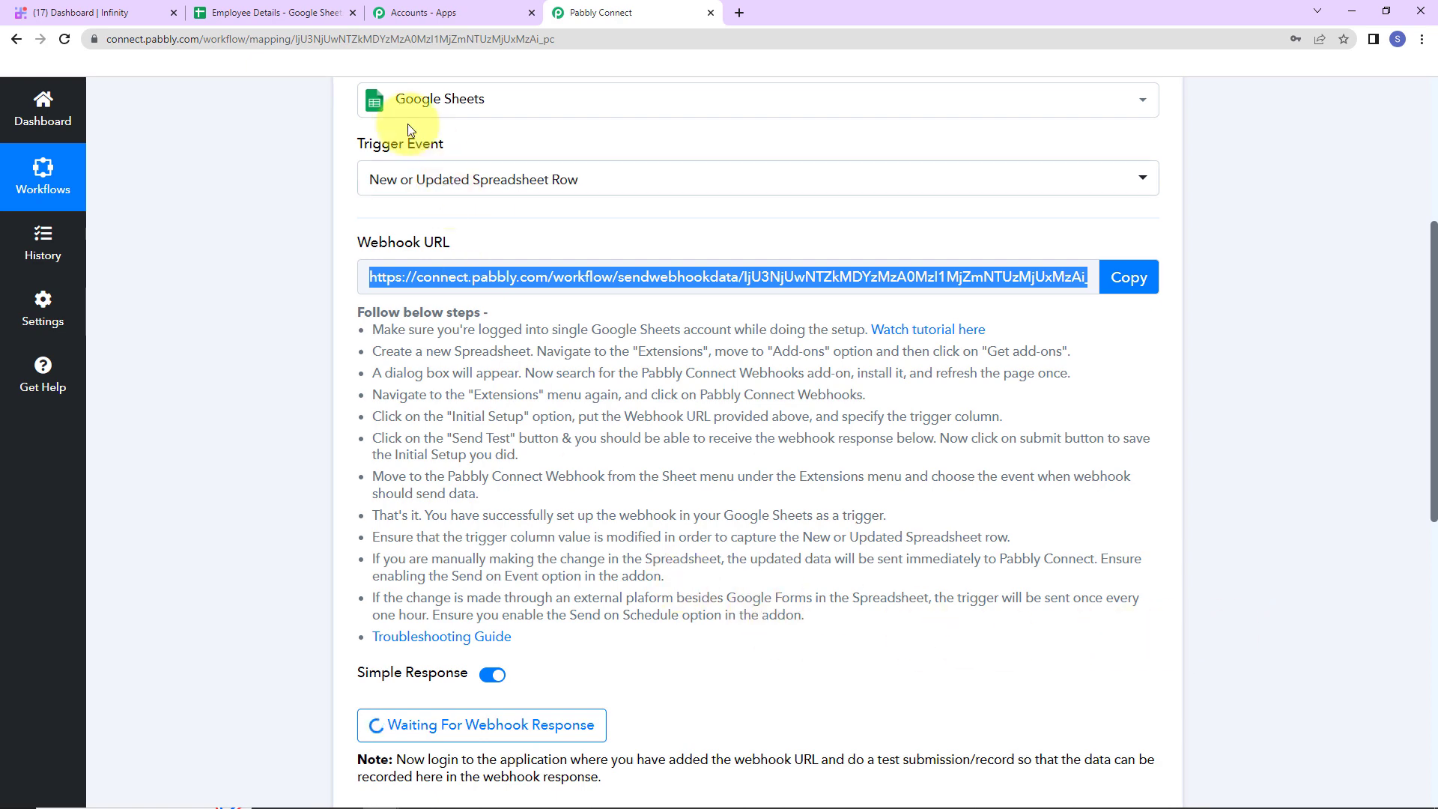
click(283, 15)
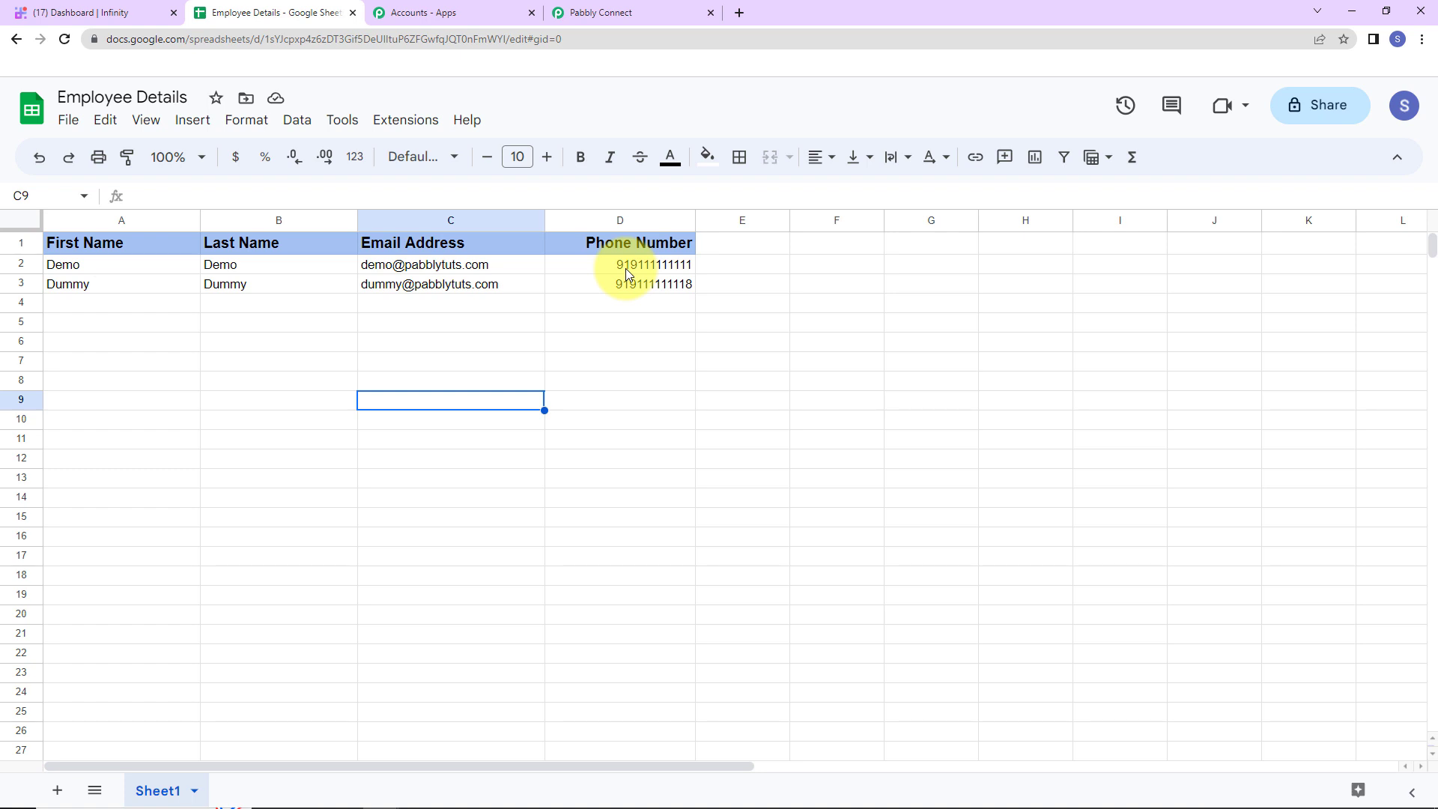
Search the add-on Marketplace for 'Pabbly' to confirm Pabbly Connect Webhooks is installed, then reload the sheet
click(382, 122)
mouse_move(401, 151)
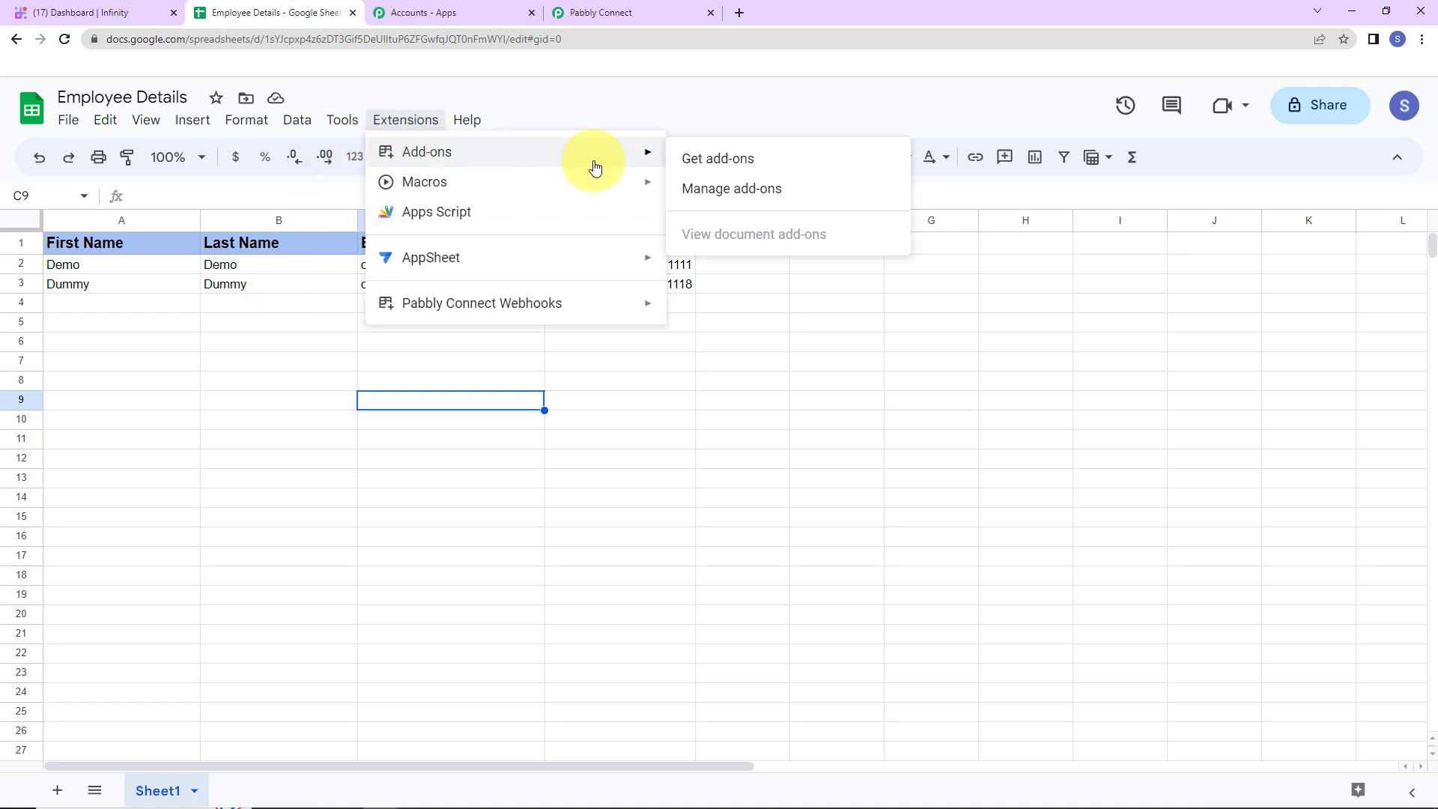
click(710, 166)
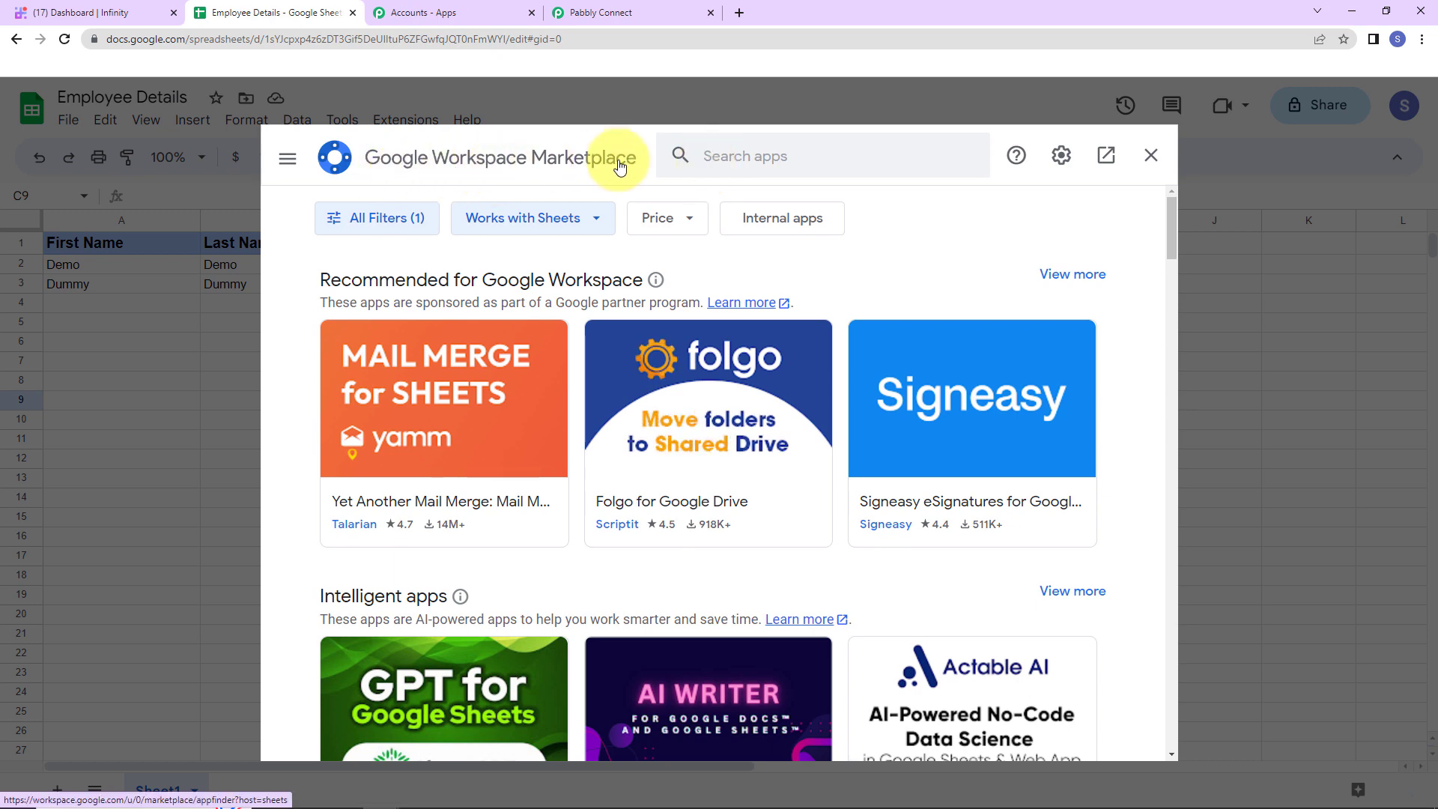
click(749, 157)
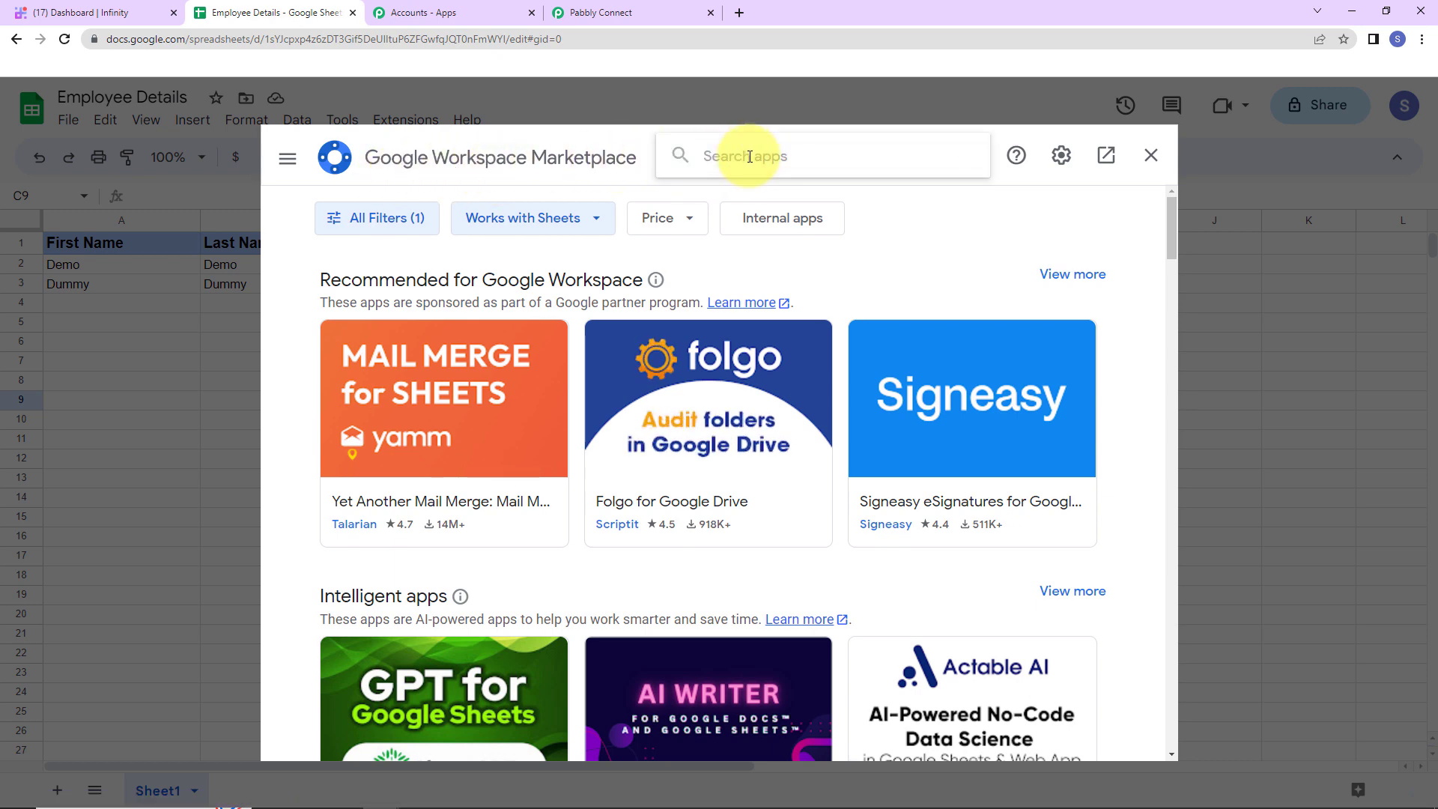
text(Pabbly)
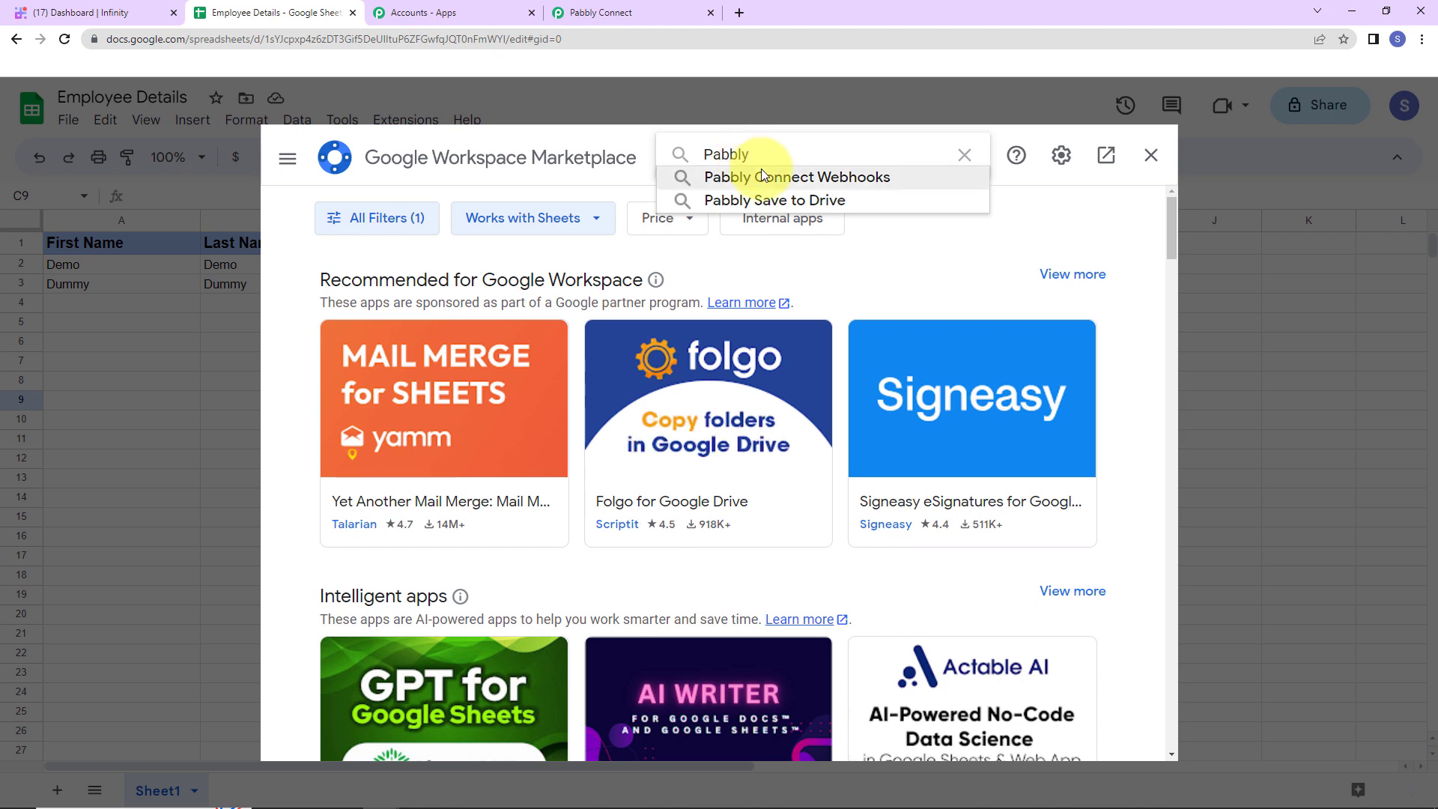
click(762, 177)
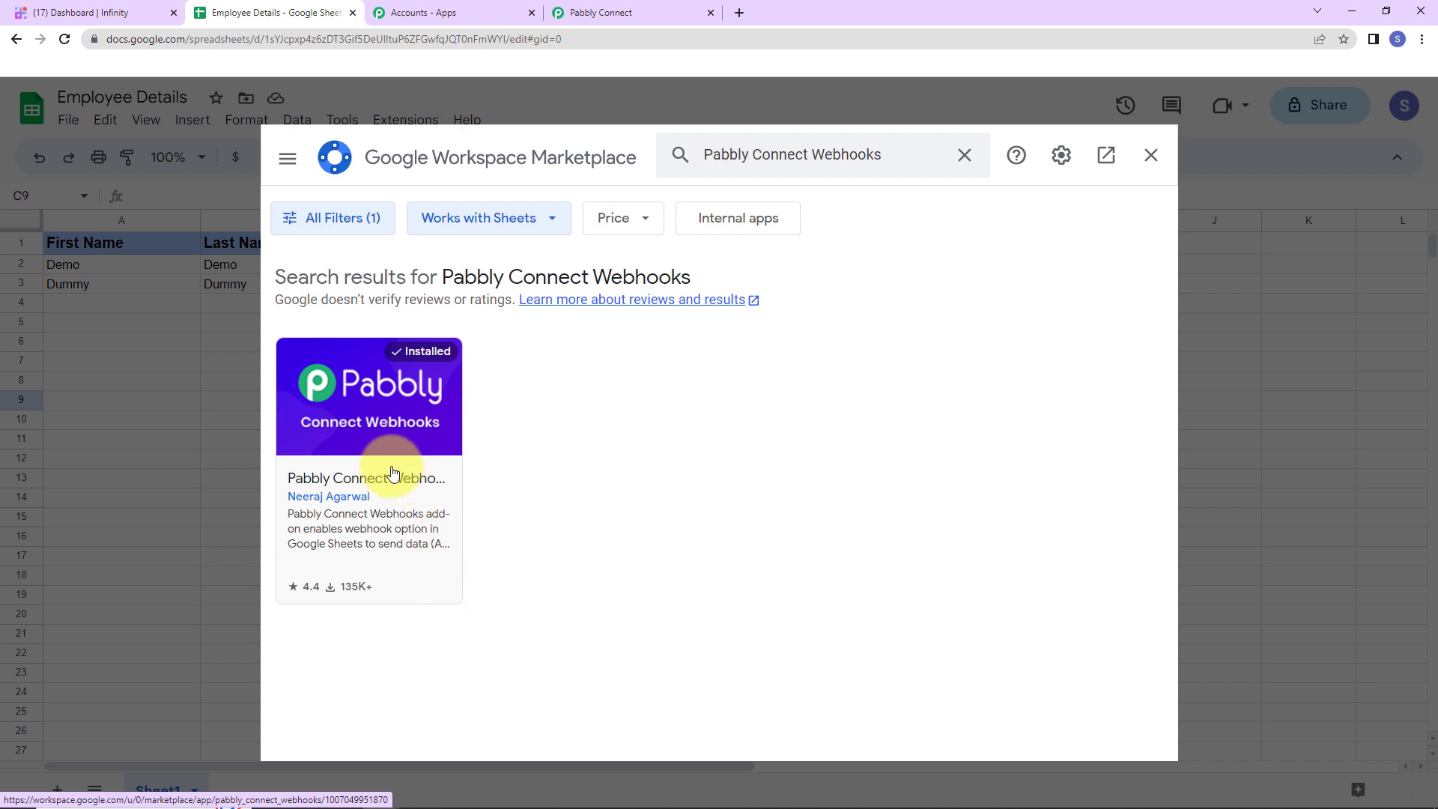
click(1150, 155)
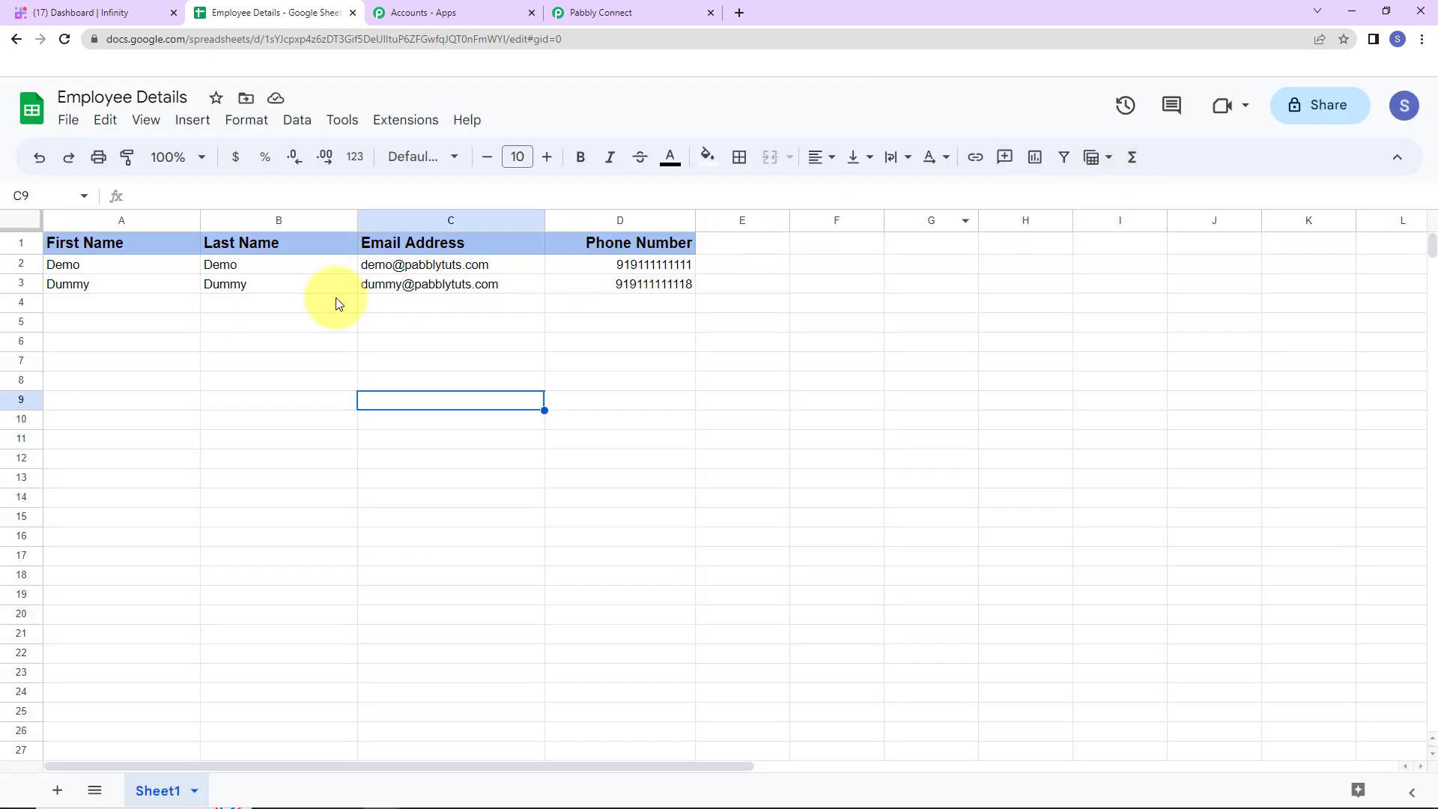
click(64, 41)
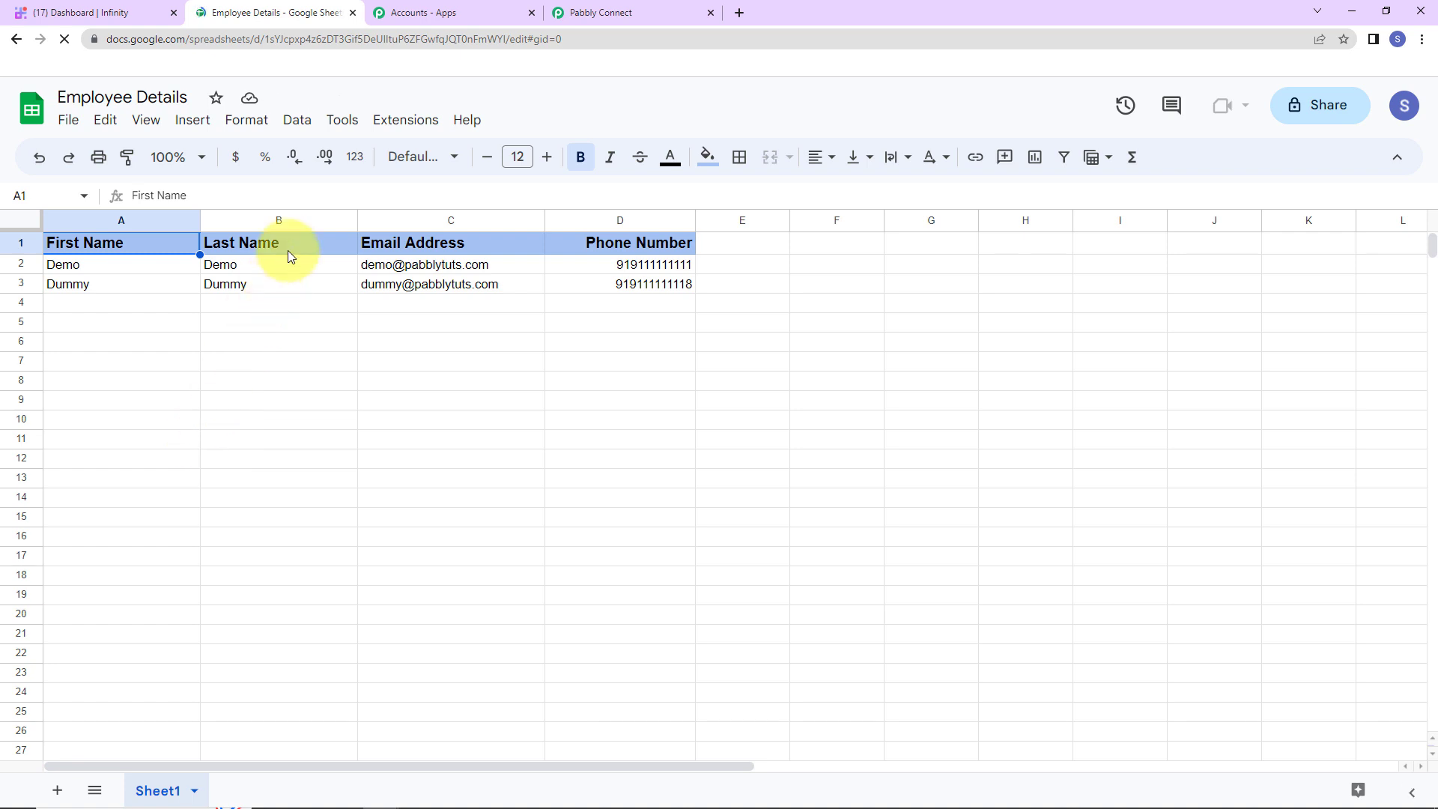
Submit the Pabbly webhook Initial Setup with the copied URL and trigger column D
click(398, 126)
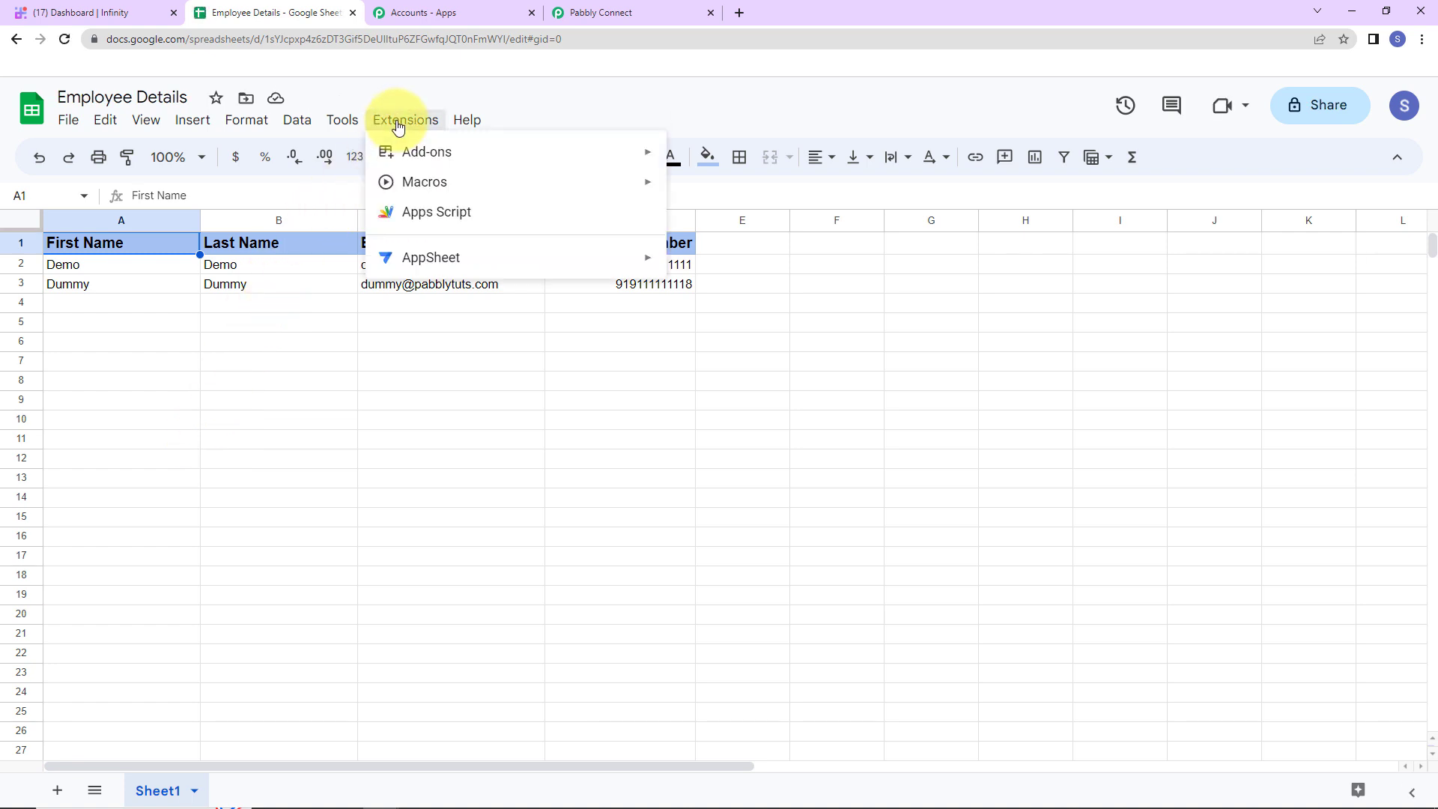
mouse_move(452, 311)
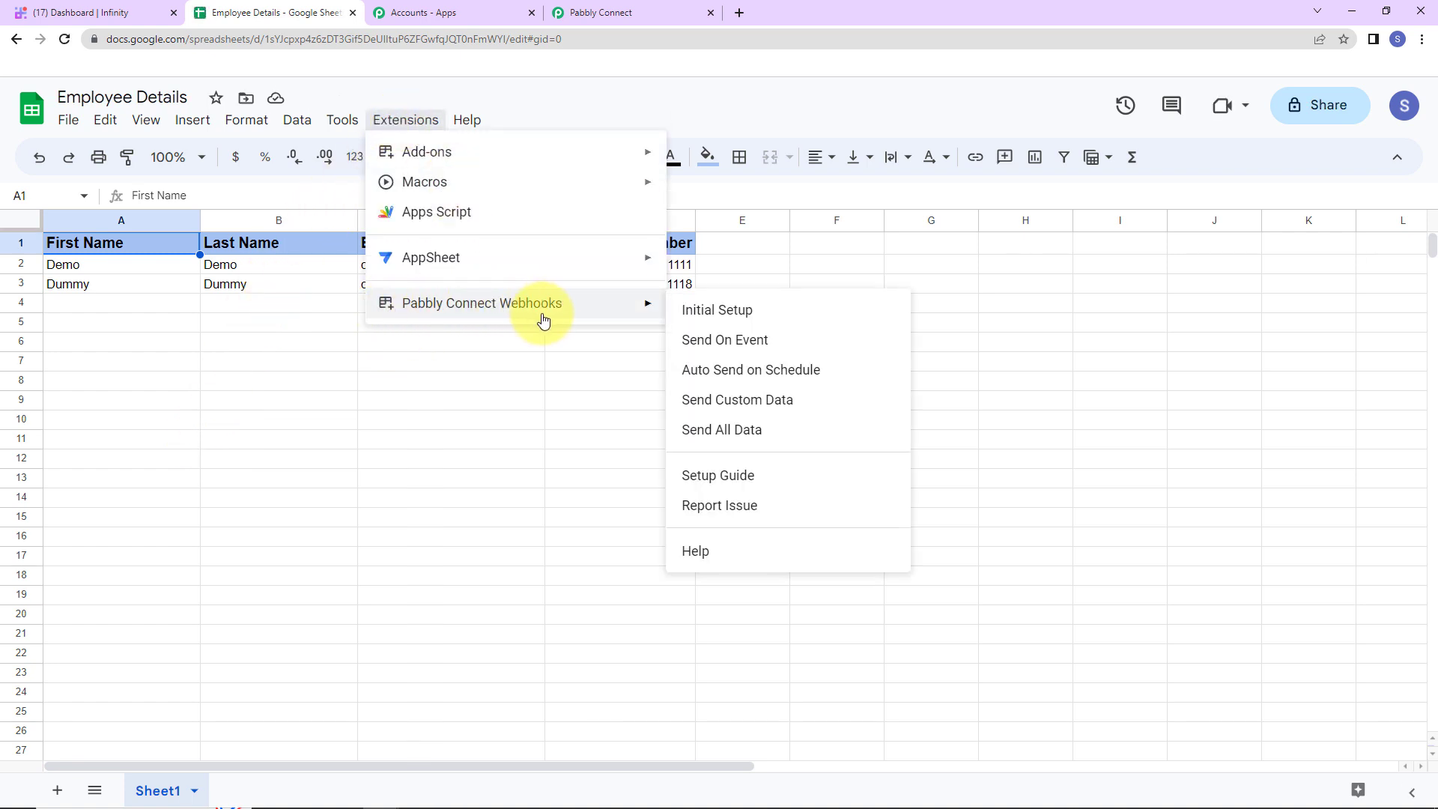
click(719, 310)
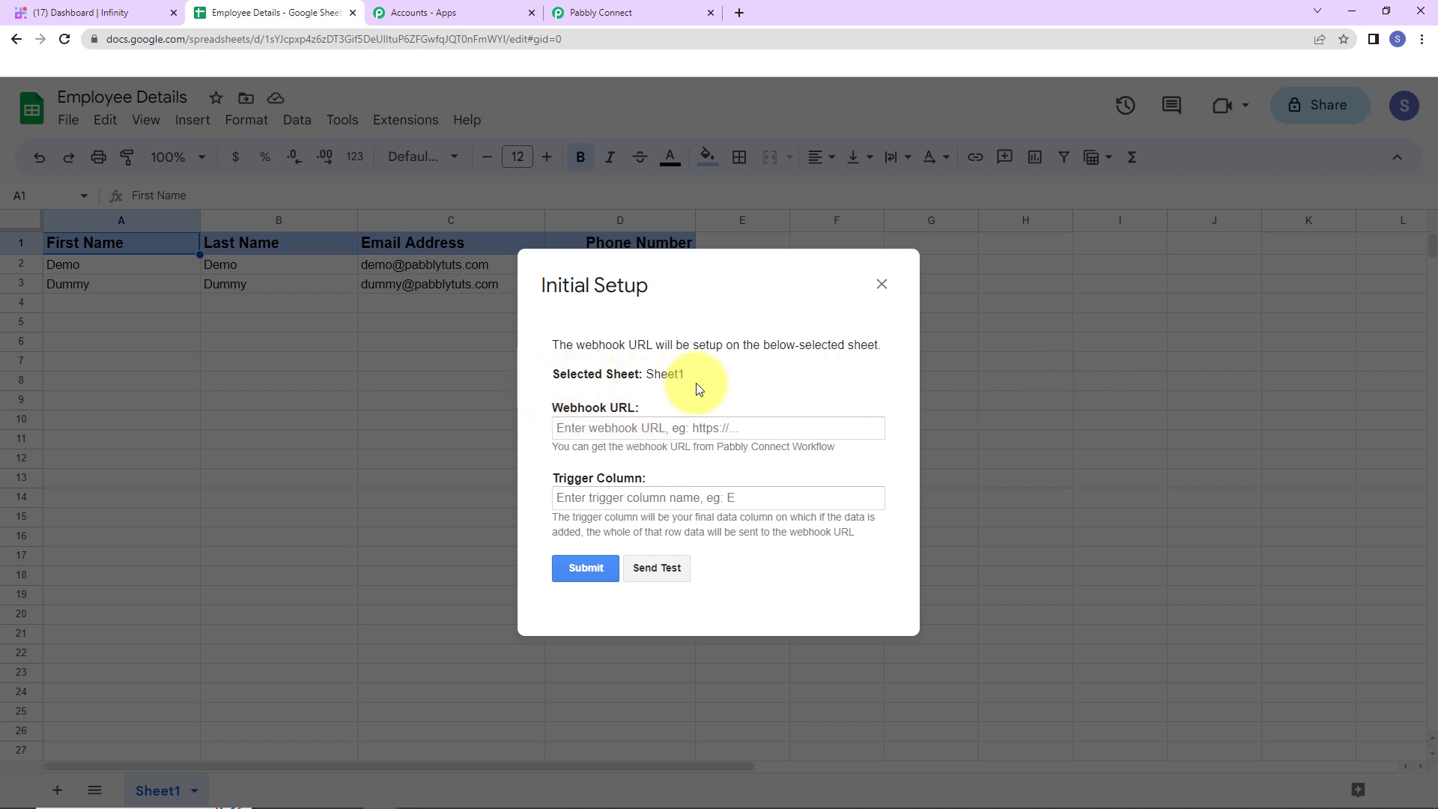
click(620, 430)
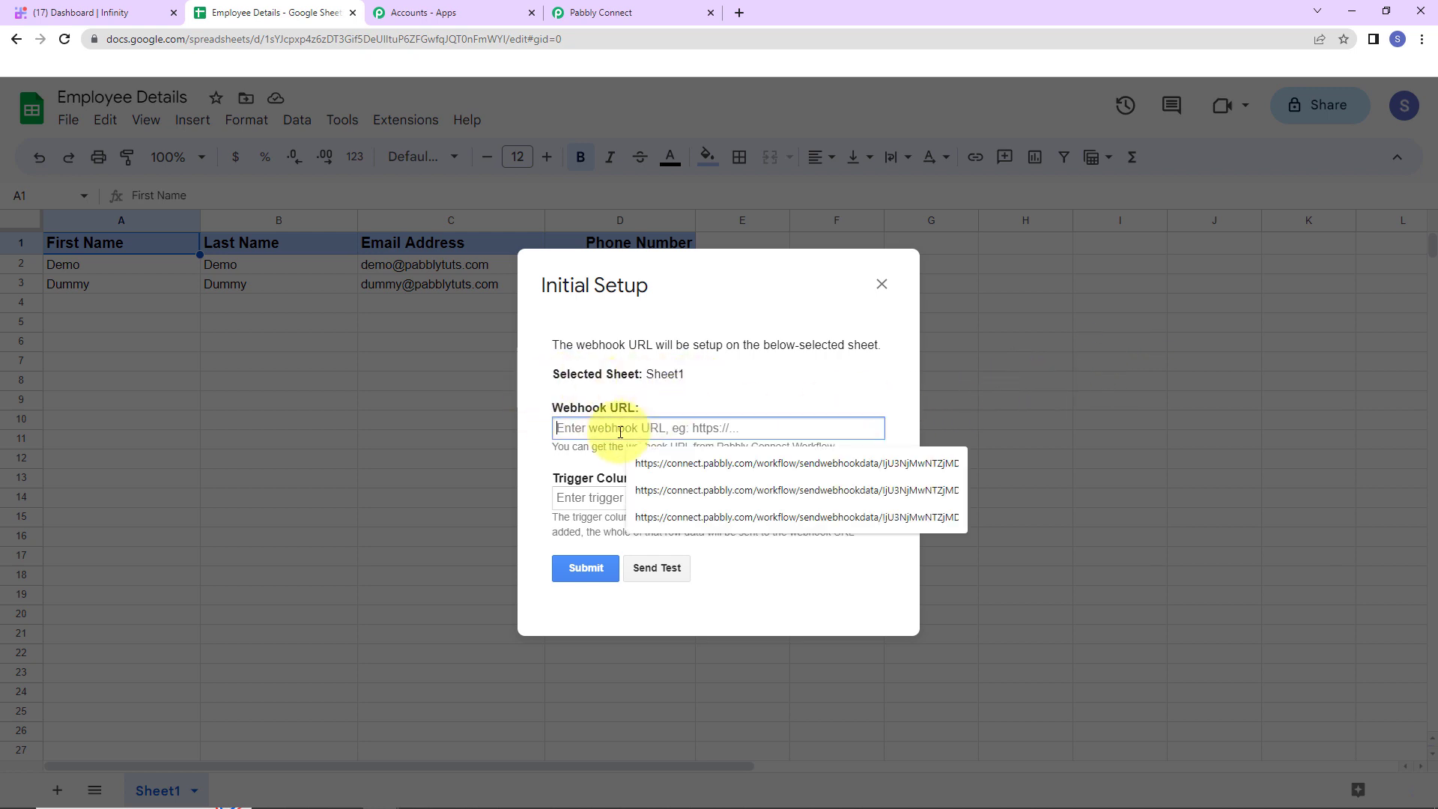
key(ctrl+v)
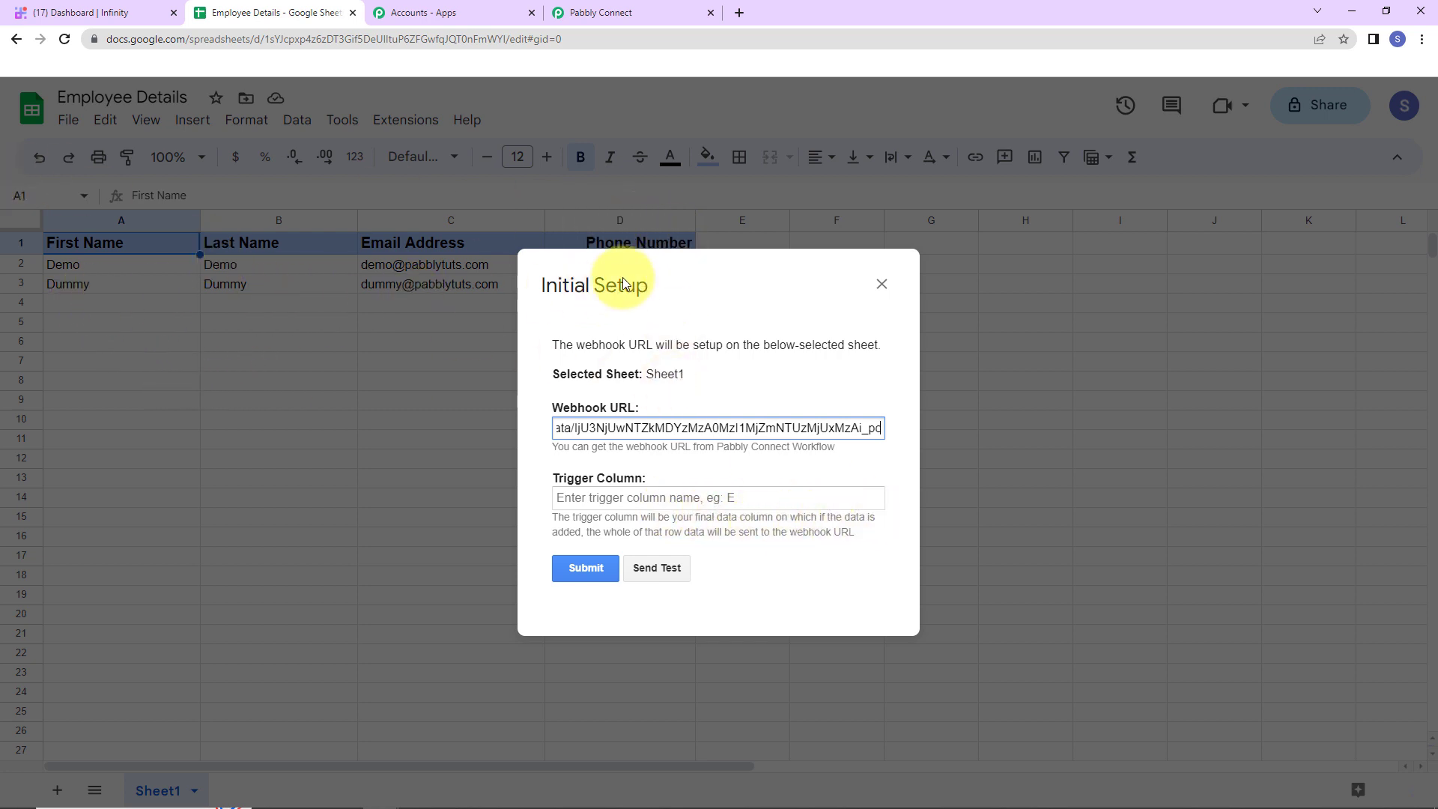
click(594, 501)
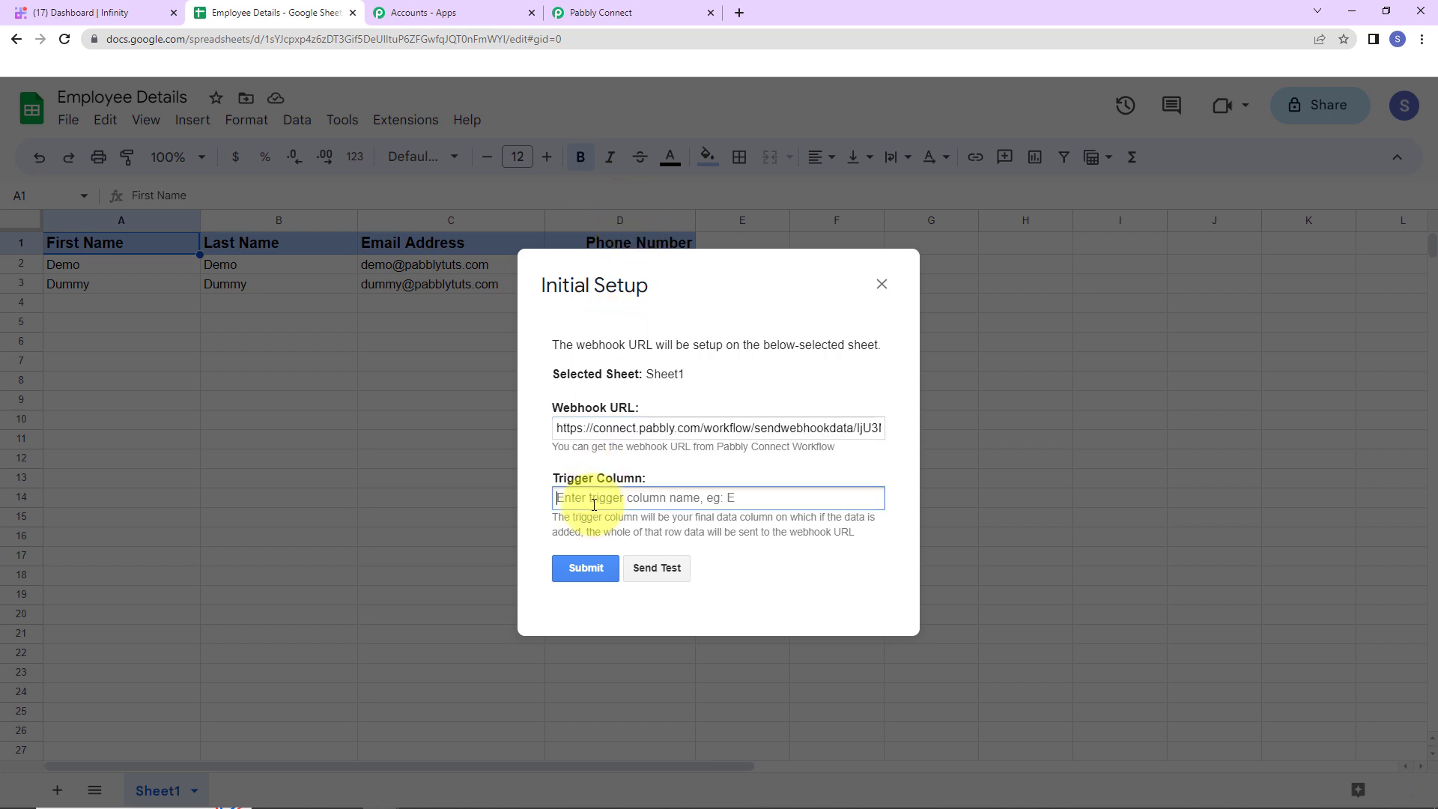
text(D)
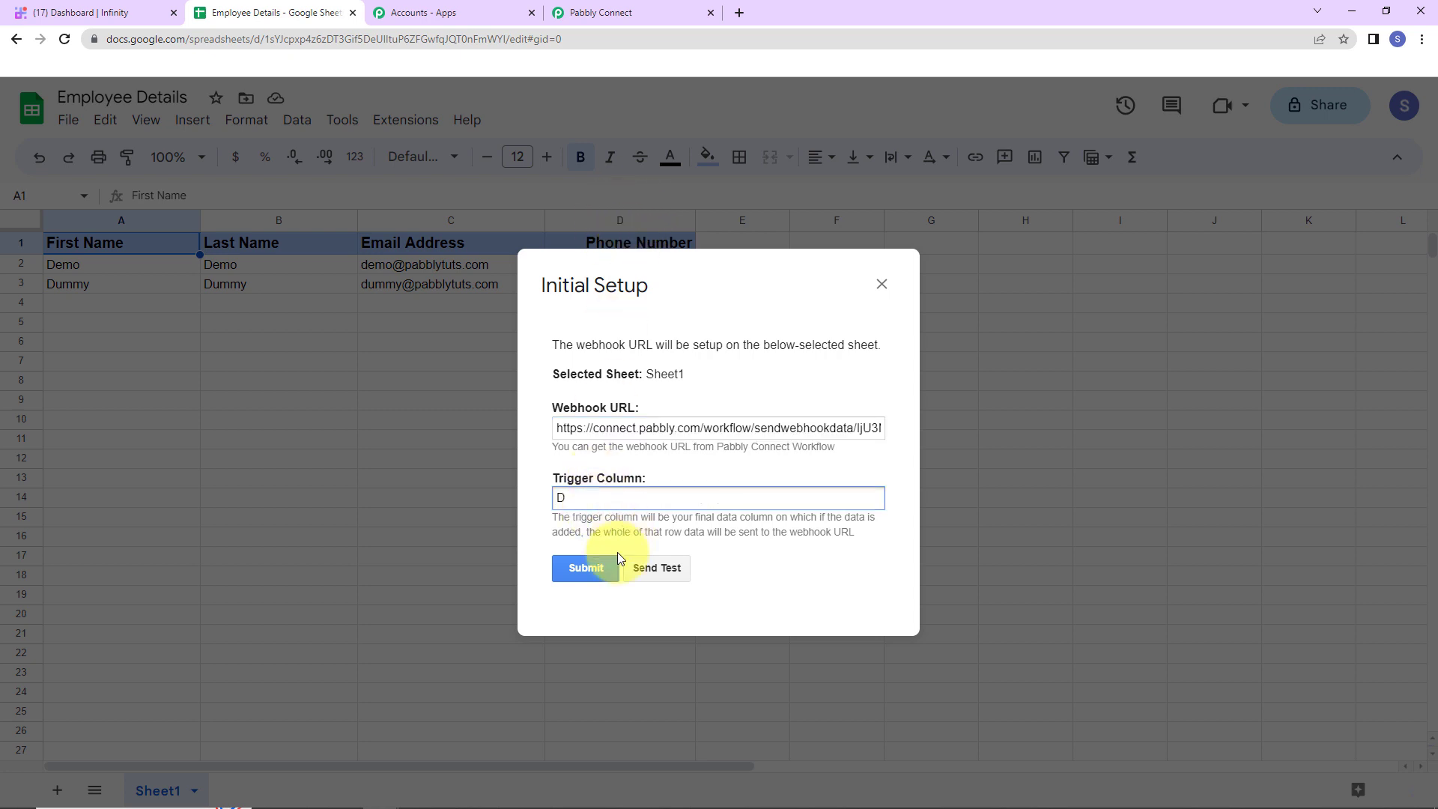
click(596, 574)
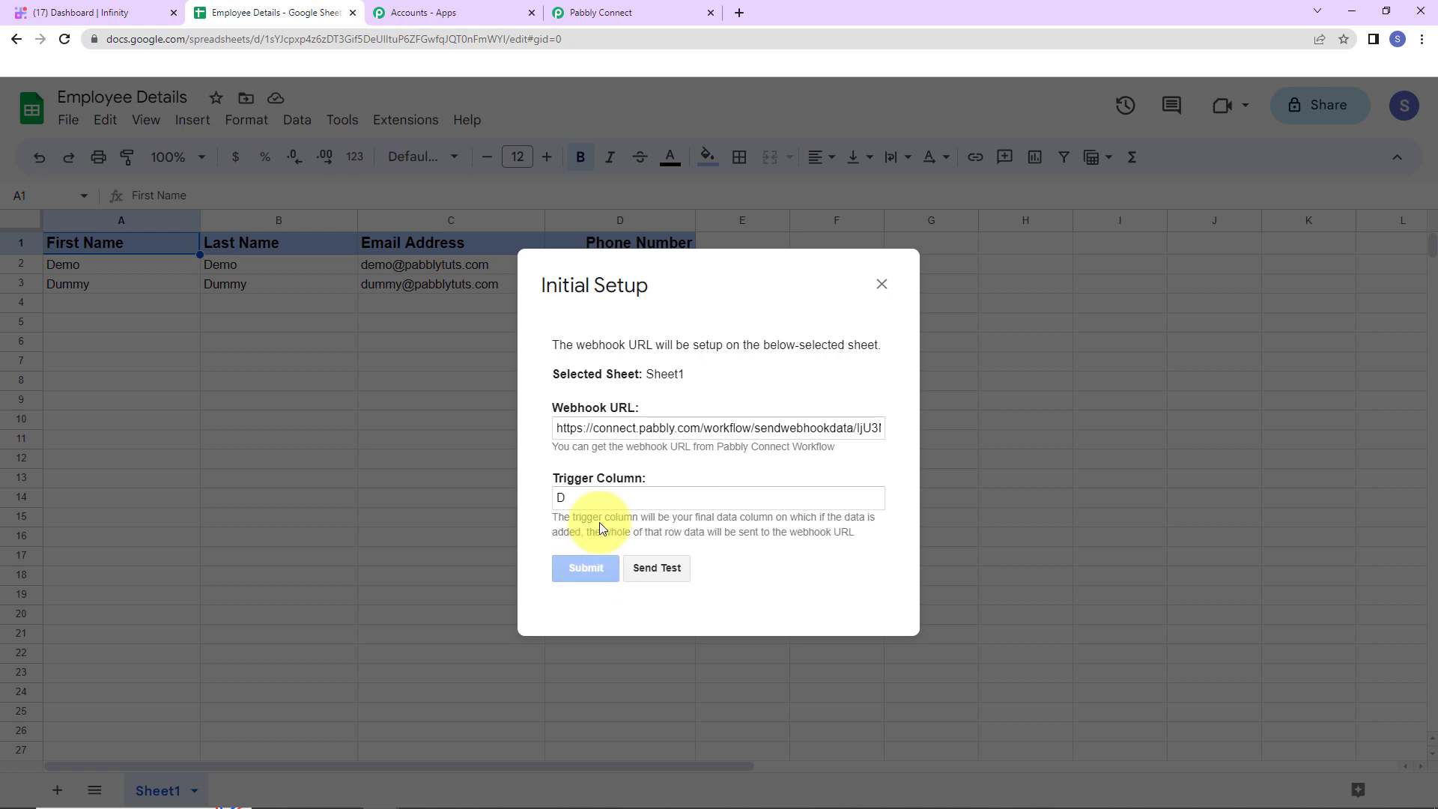
Send the Demo row as test data and close the setup dialog
scroll(600, 522, down, 1)
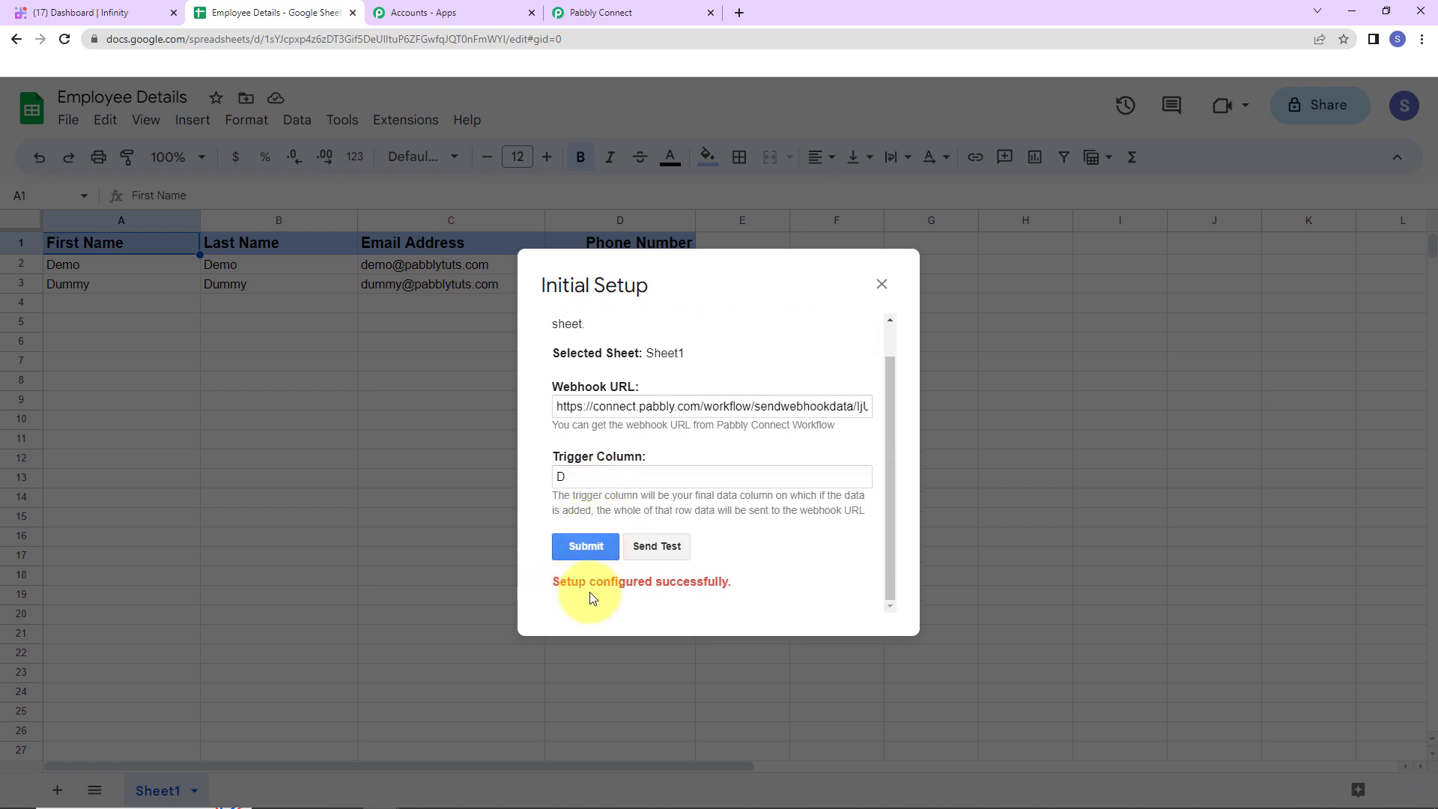
click(671, 547)
scroll(809, 507, down, 1)
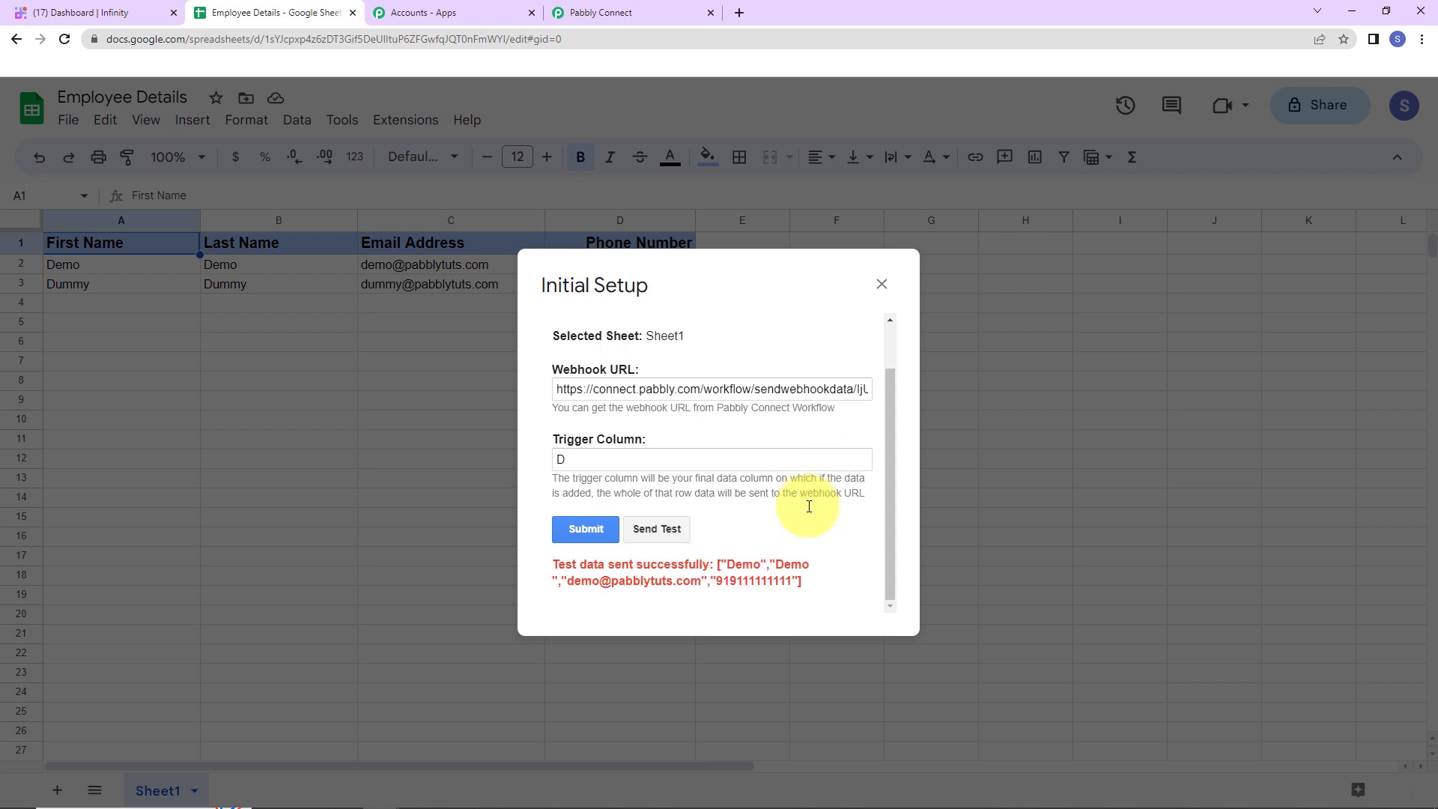
click(882, 284)
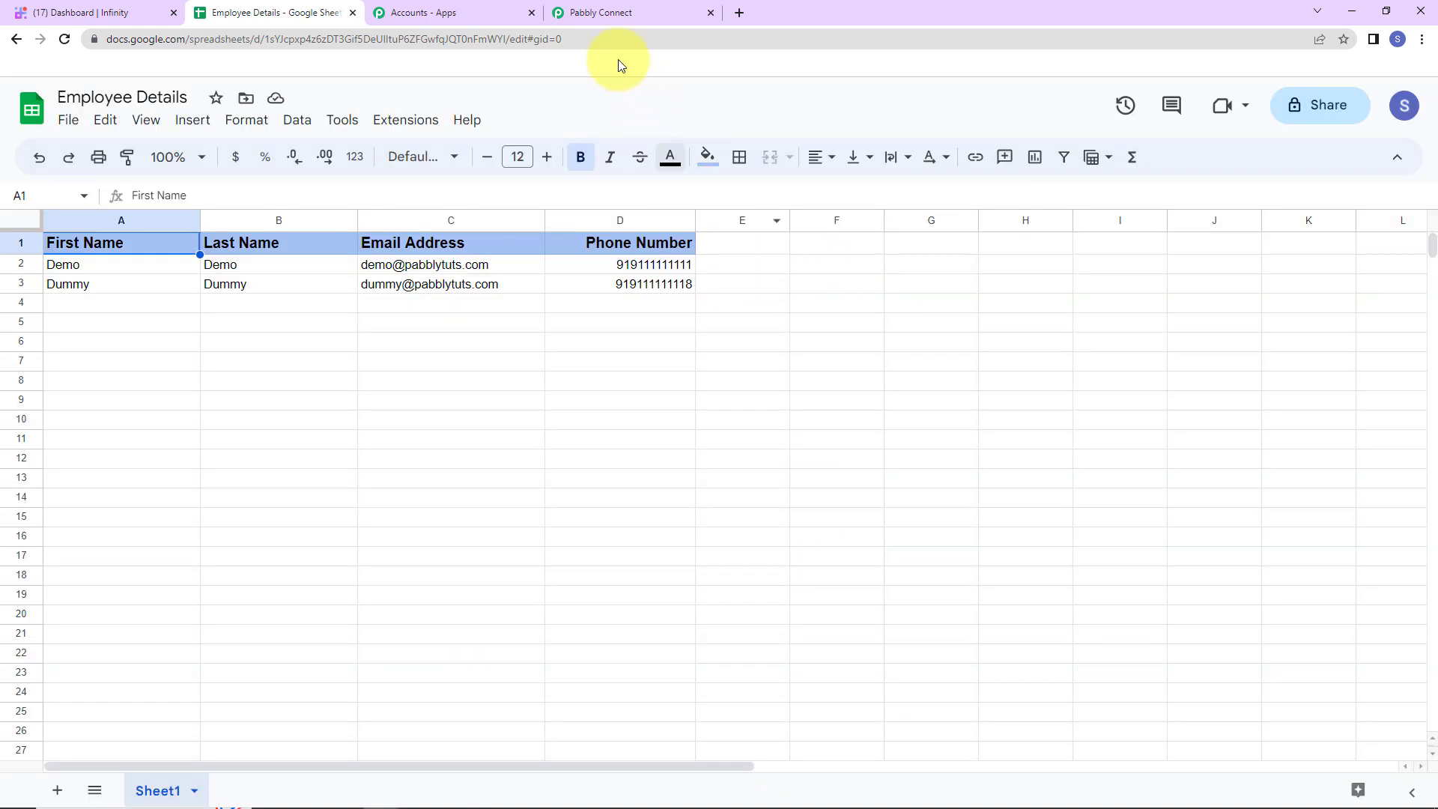
Review the Sheet1 row 2 response with phone, name and email, then return to the spreadsheet
click(614, 14)
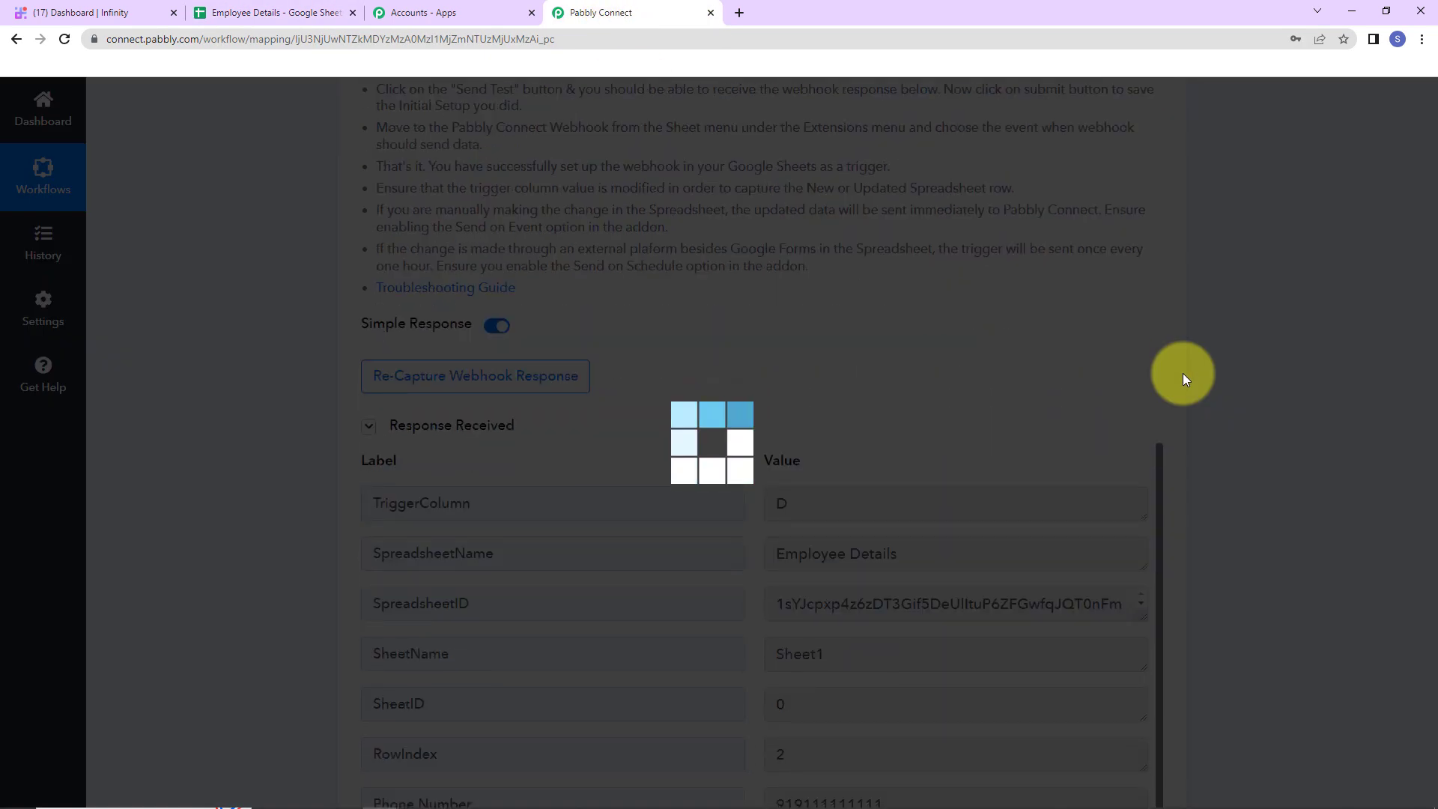
scroll(1183, 373, down, 5)
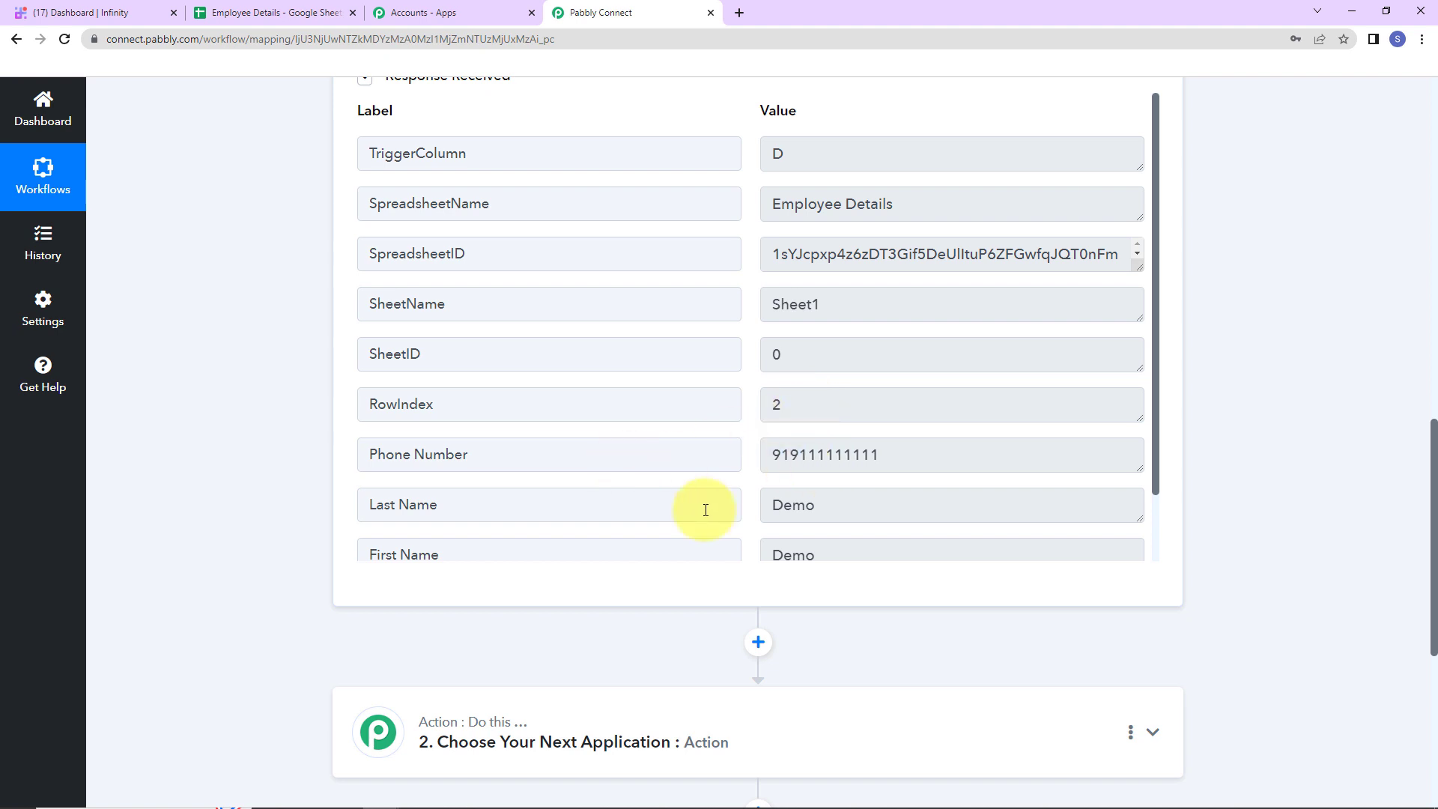
scroll(801, 459, down, 1)
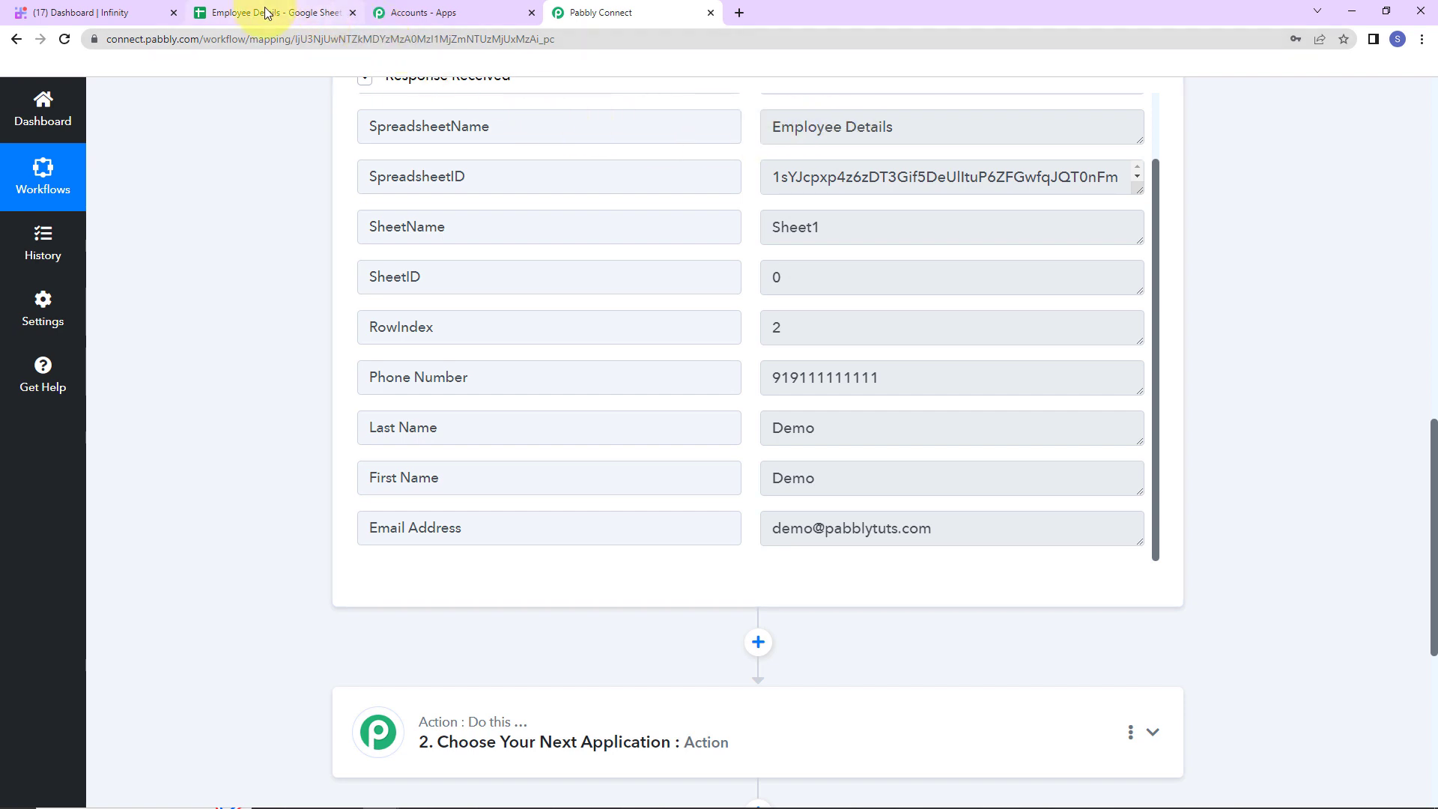
click(293, 14)
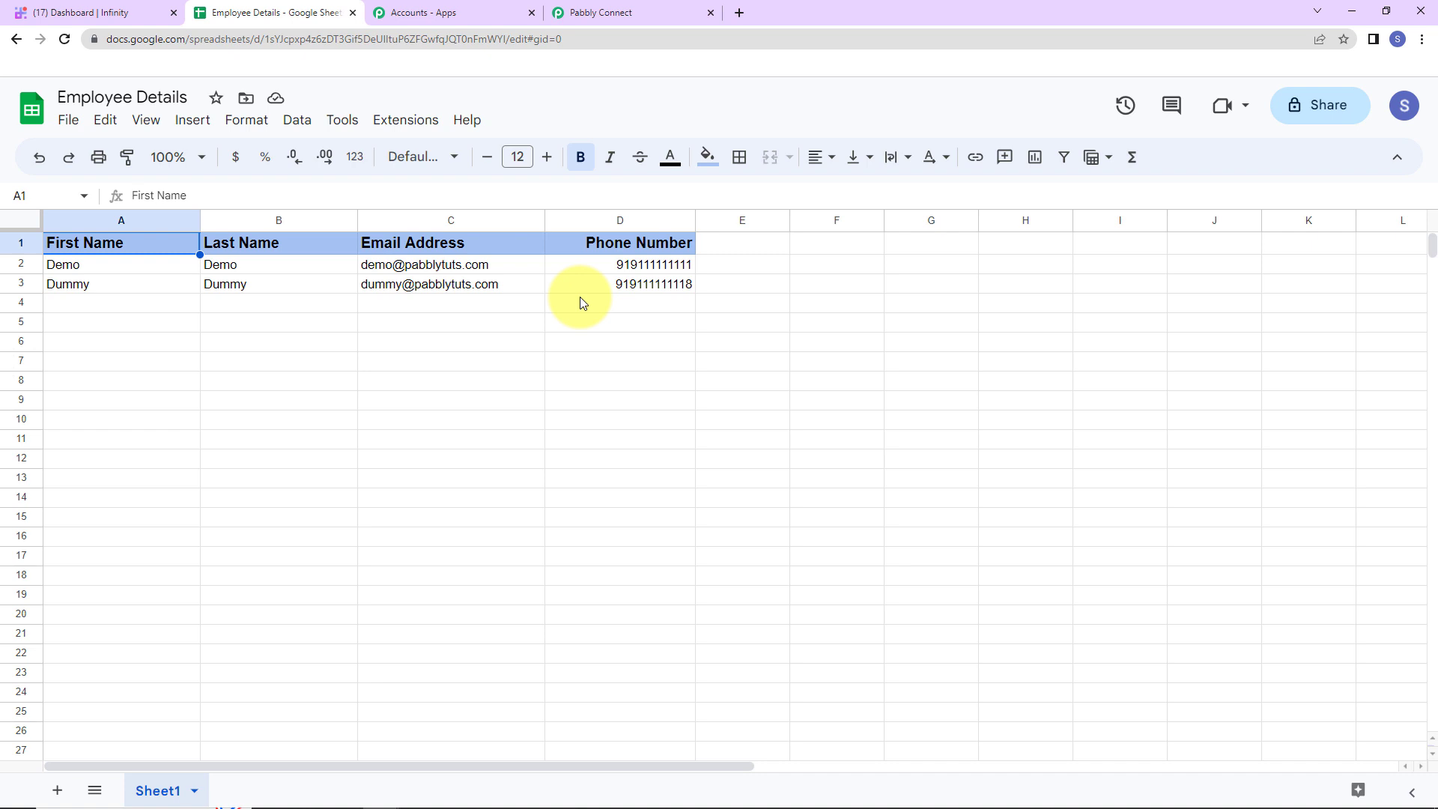
Run the Pabbly Connect Webhooks Send On Event option, then go back to the workflow
click(409, 121)
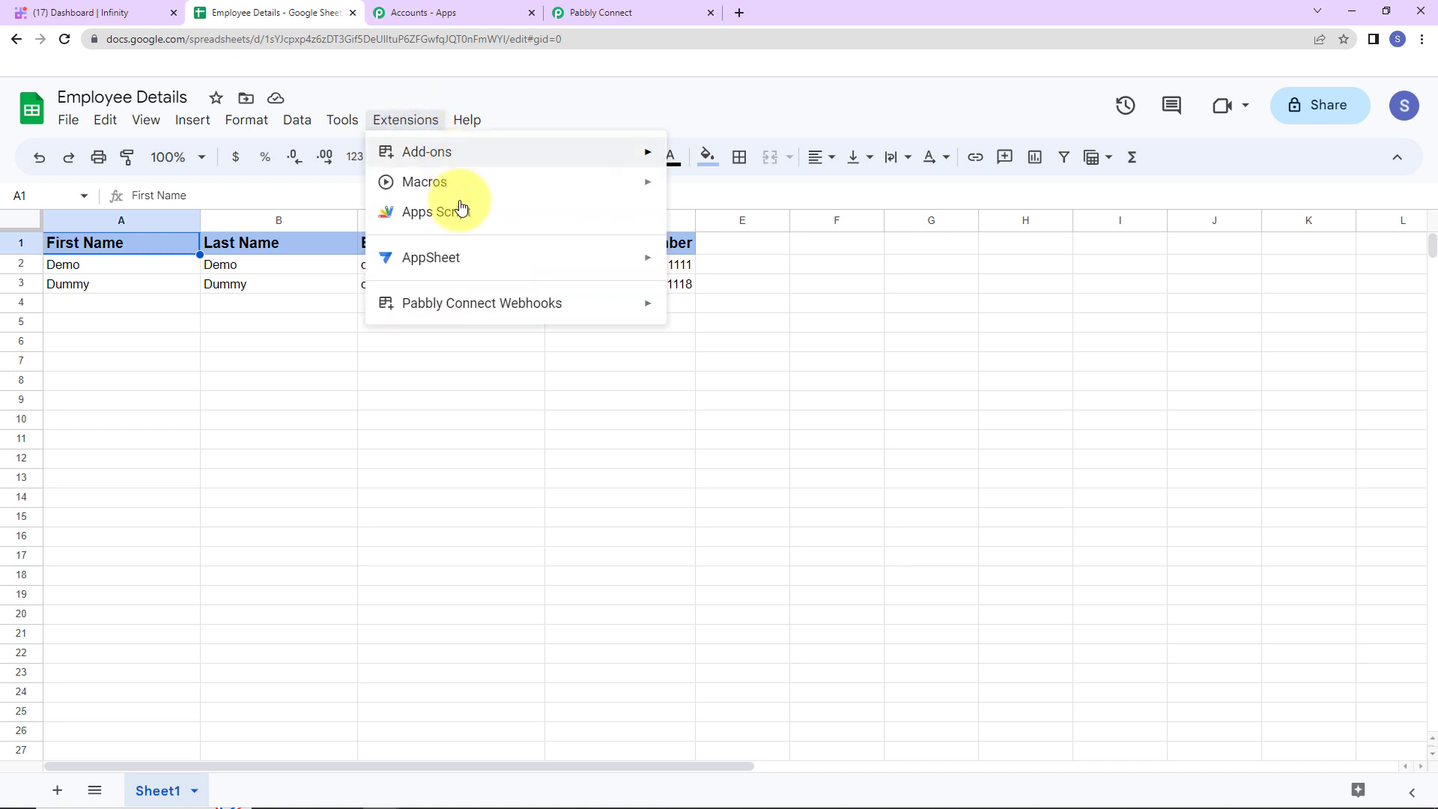
mouse_move(477, 310)
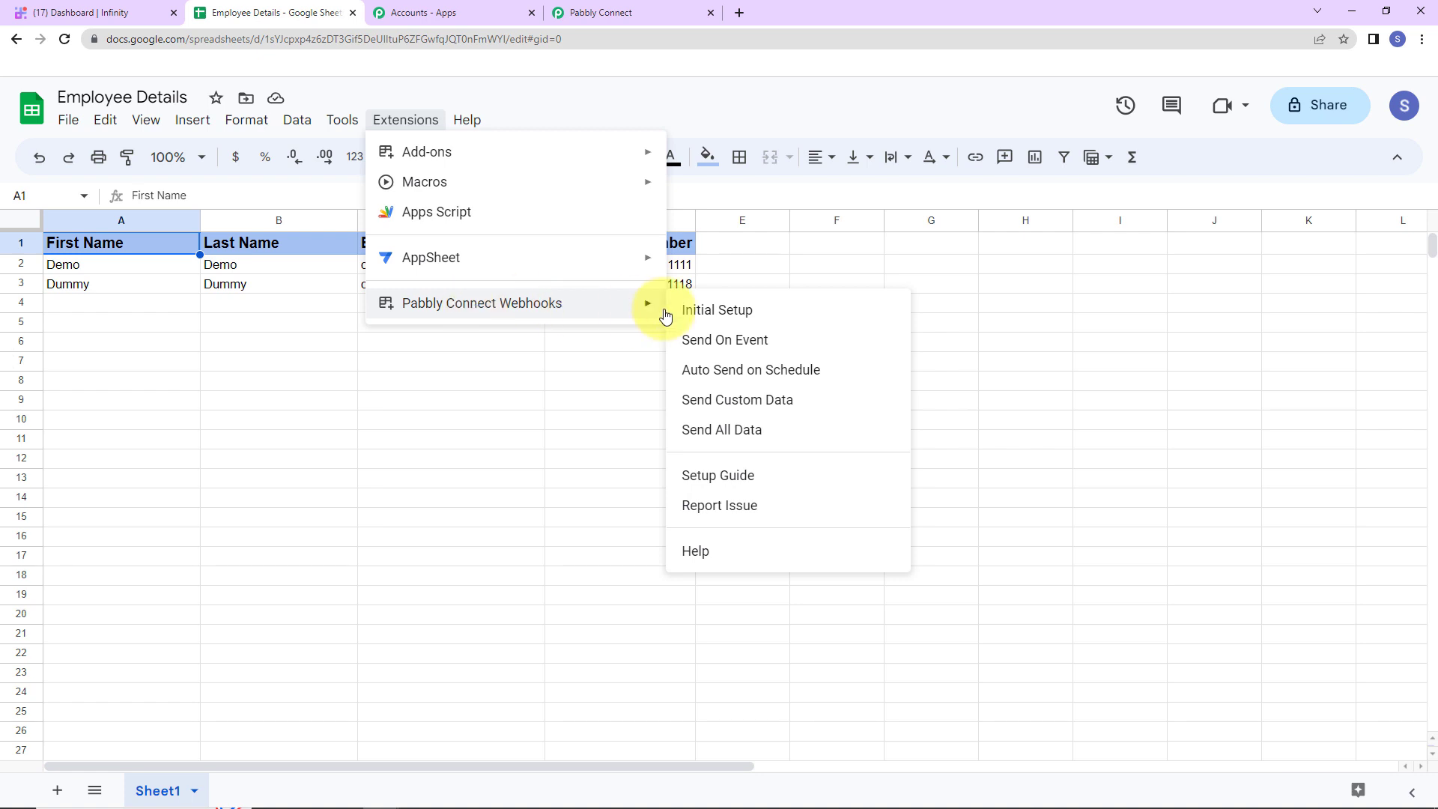
click(732, 342)
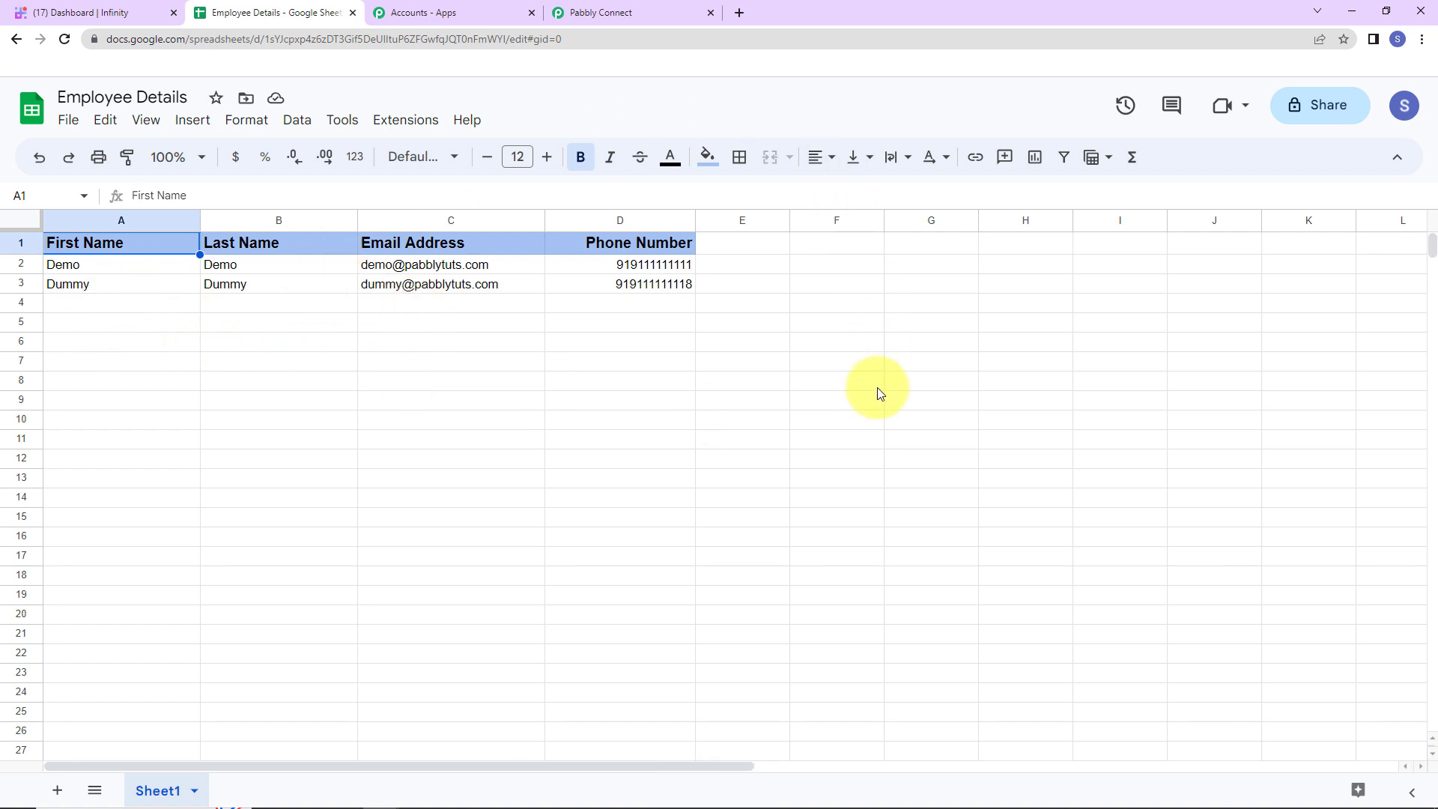
click(662, 13)
scroll(823, 374, down, 5)
Set the action step to Infinity with the Create Item event and start connecting an account
click(472, 400)
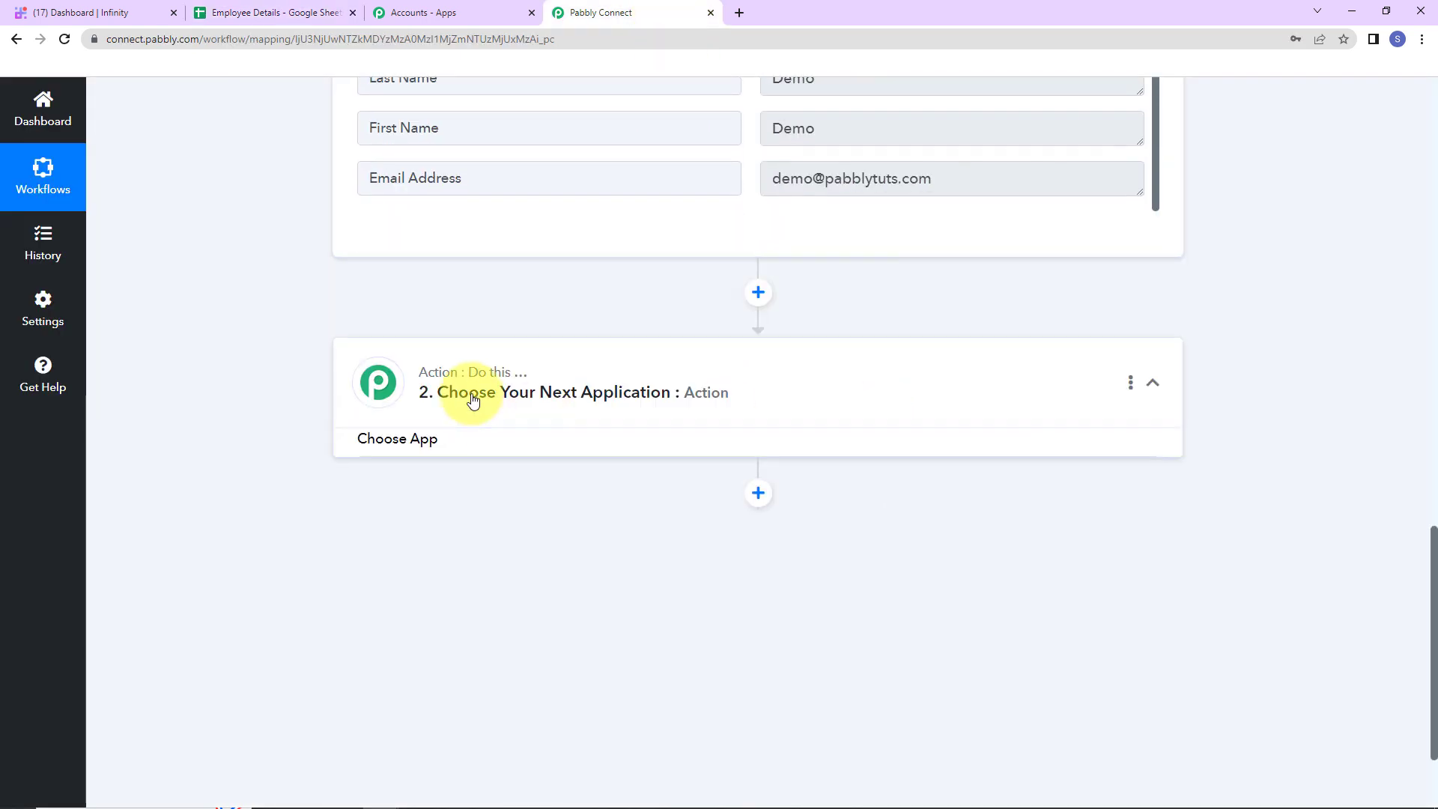
click(472, 488)
text(inf)
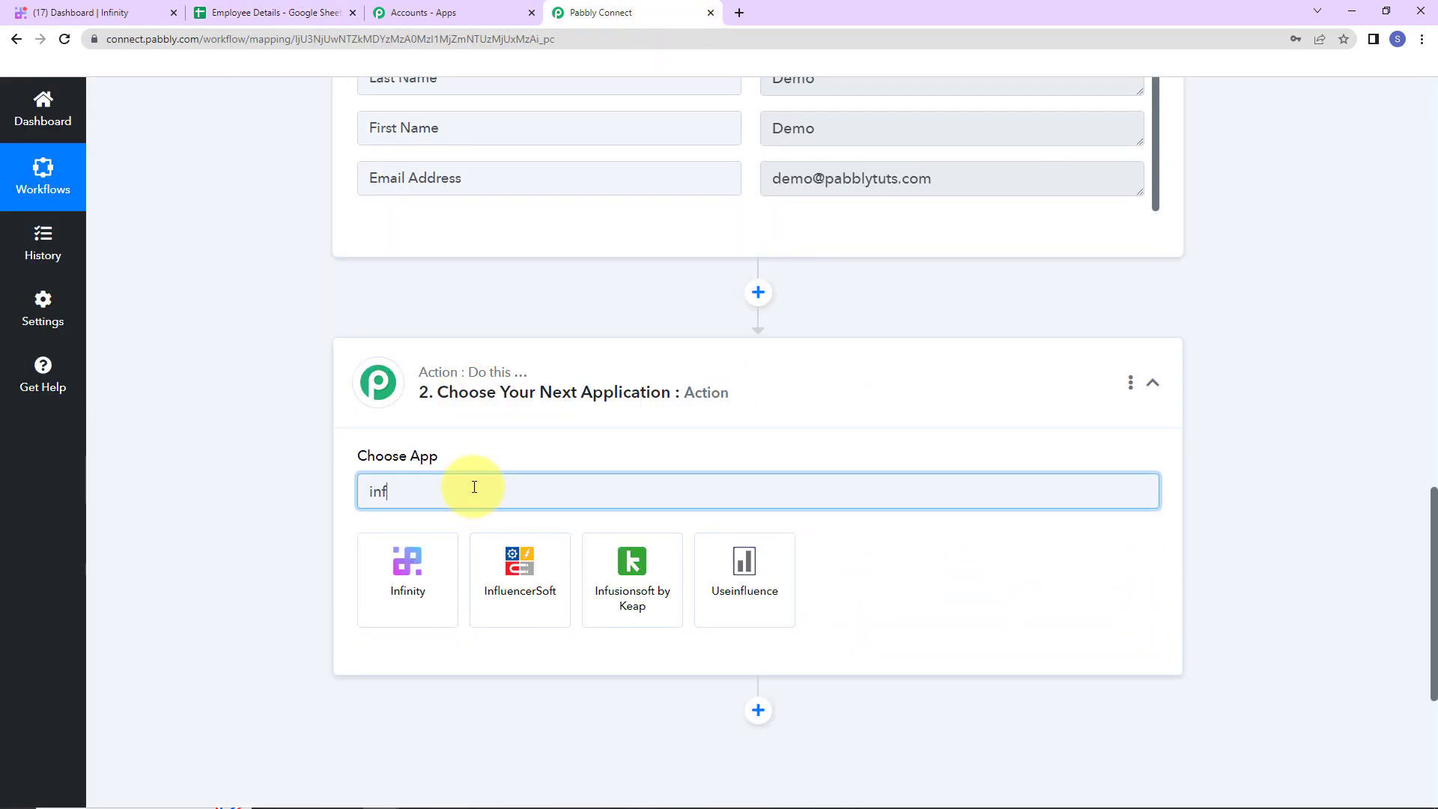
text(i)
click(450, 547)
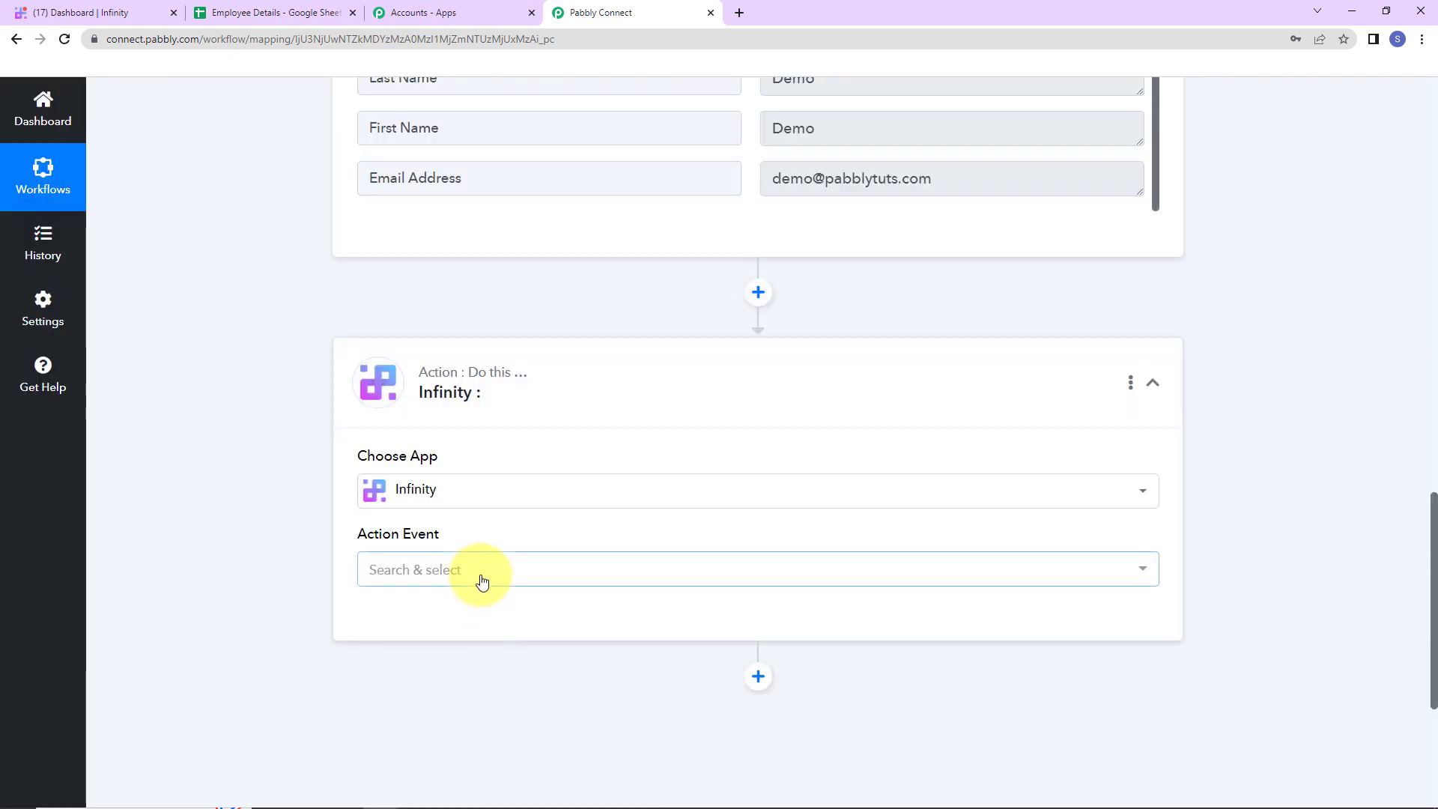
click(483, 577)
click(432, 304)
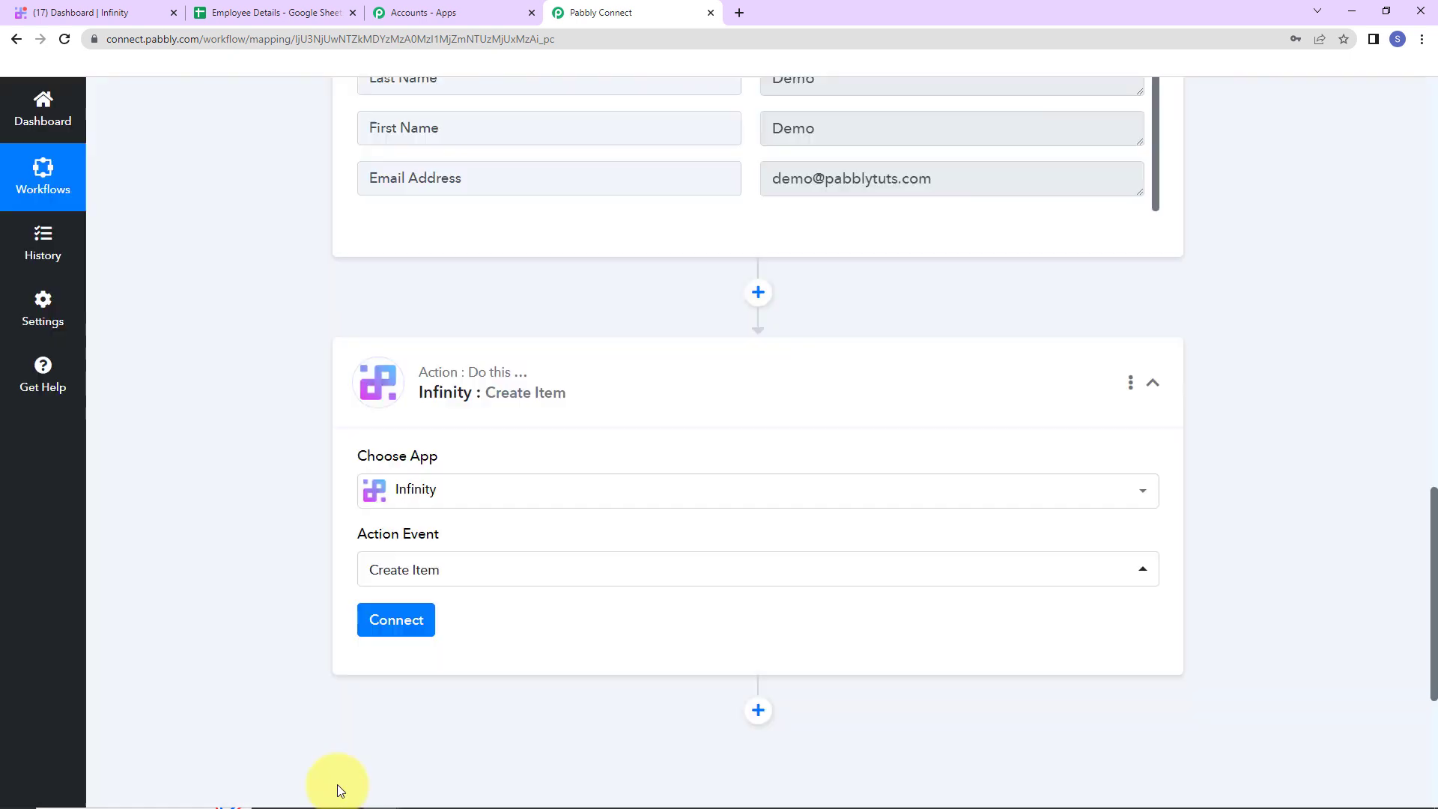
click(398, 627)
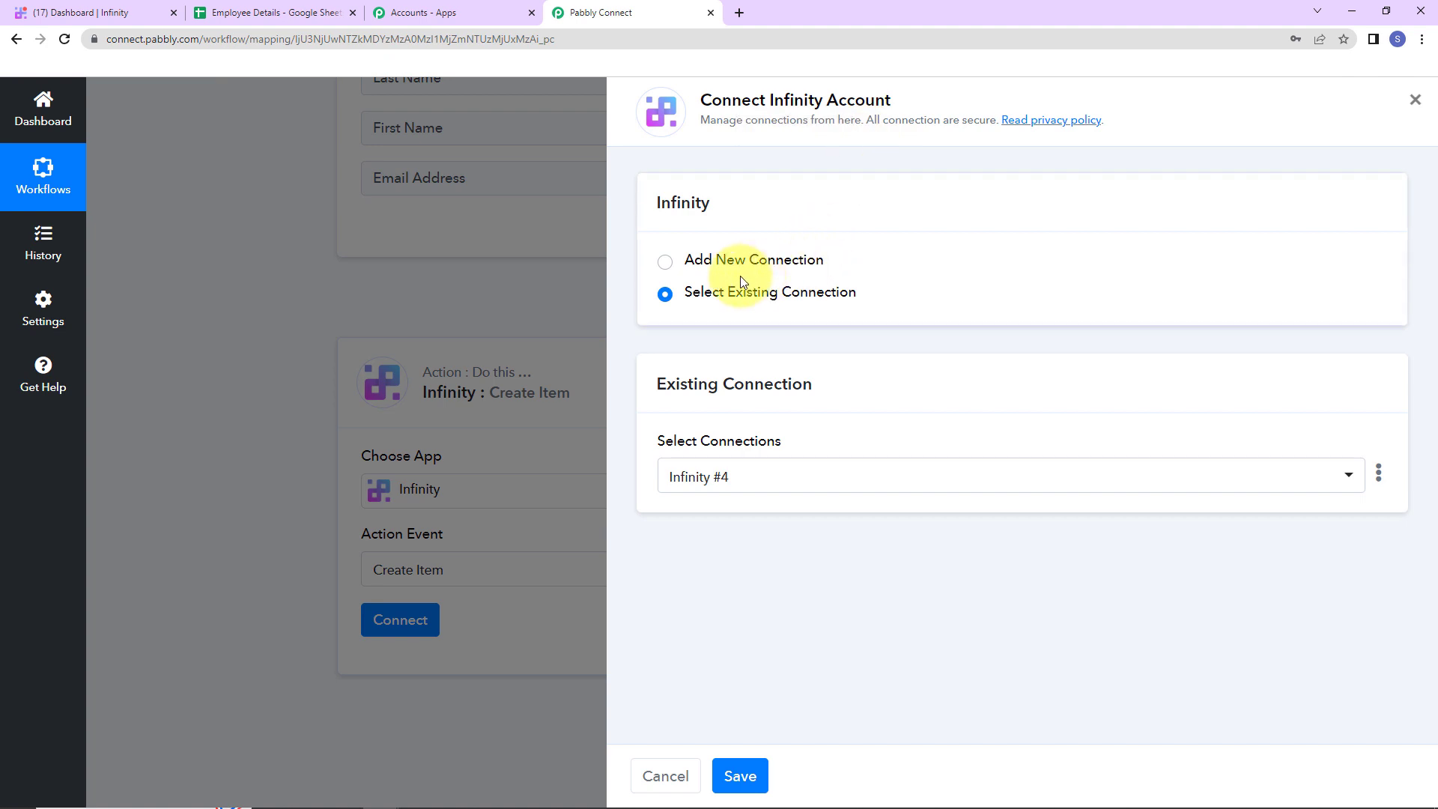
Authorize a new Infinity connection and view the loaded Workspace, Board and Parent Folder fields
click(664, 263)
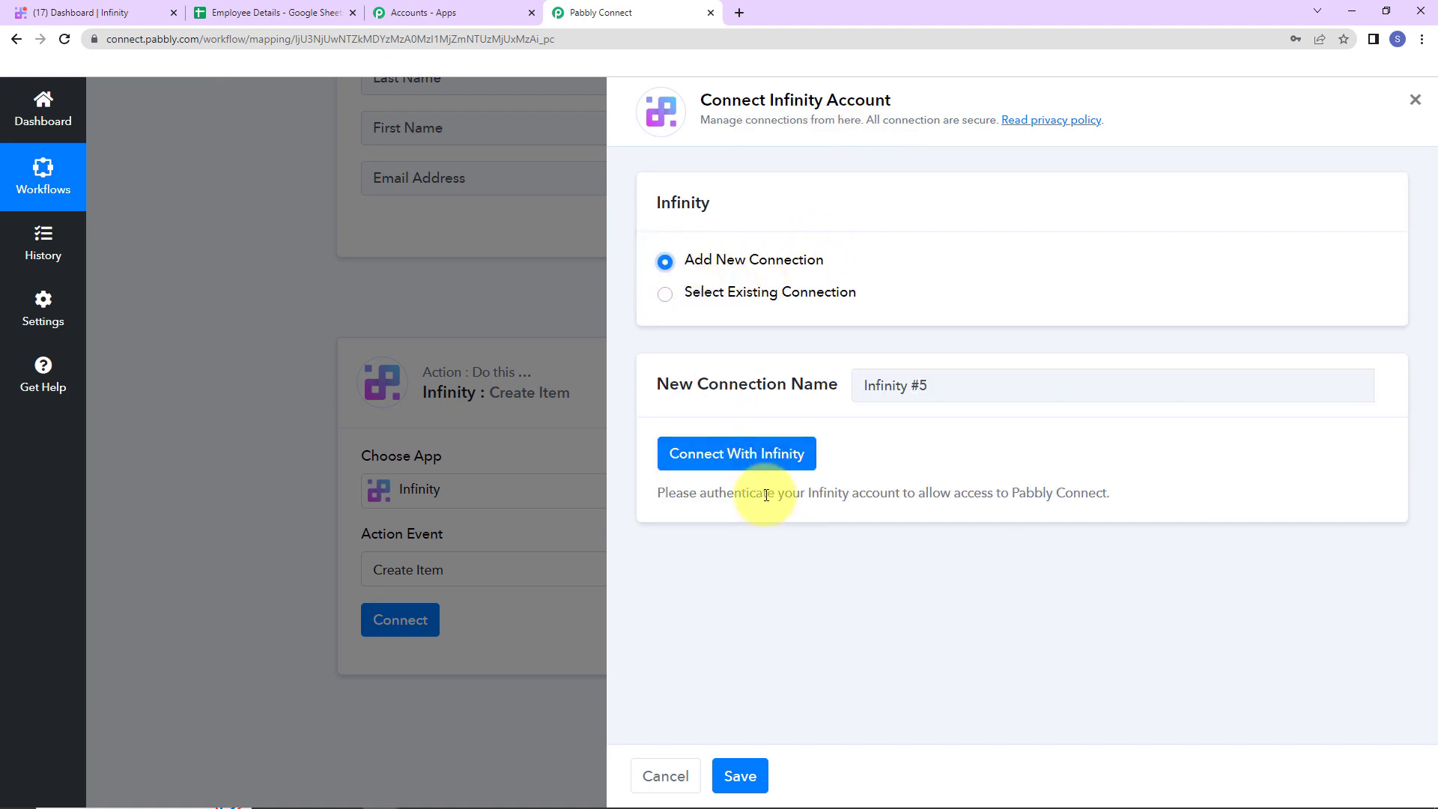
click(756, 457)
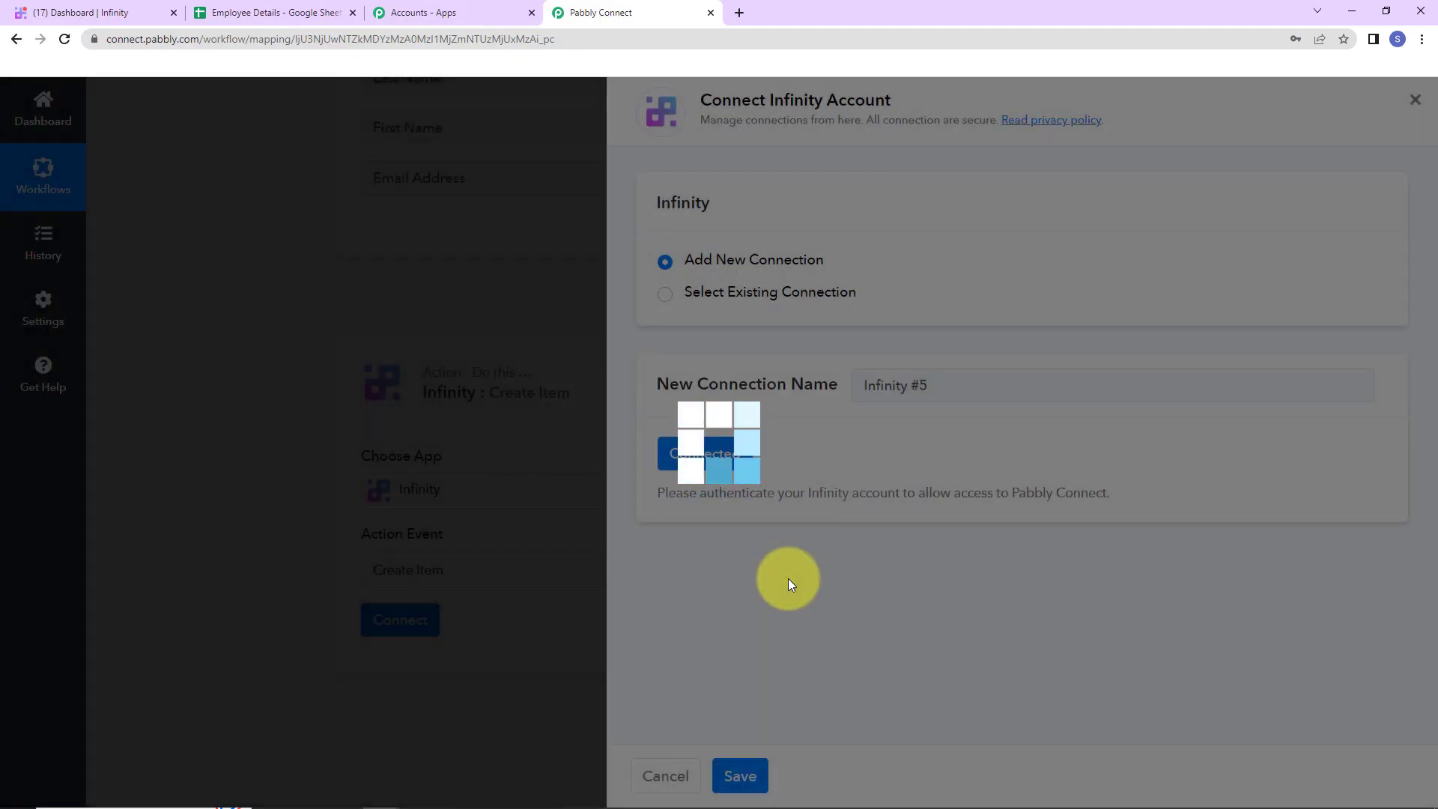
scroll(581, 632, down, 6)
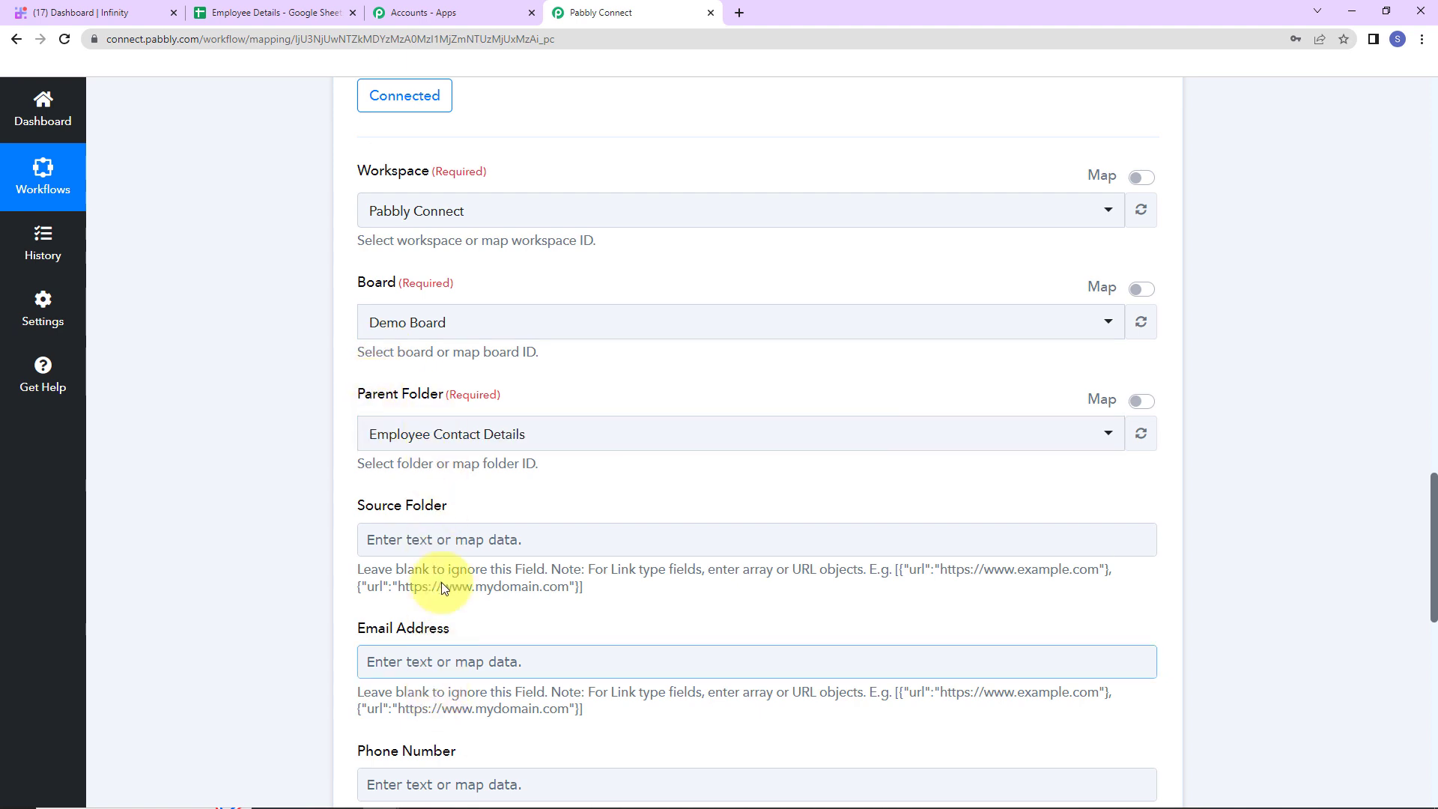
Inspect the Demo Board's empty contact table columns in Infinity, then return to Pabbly Connect
click(116, 15)
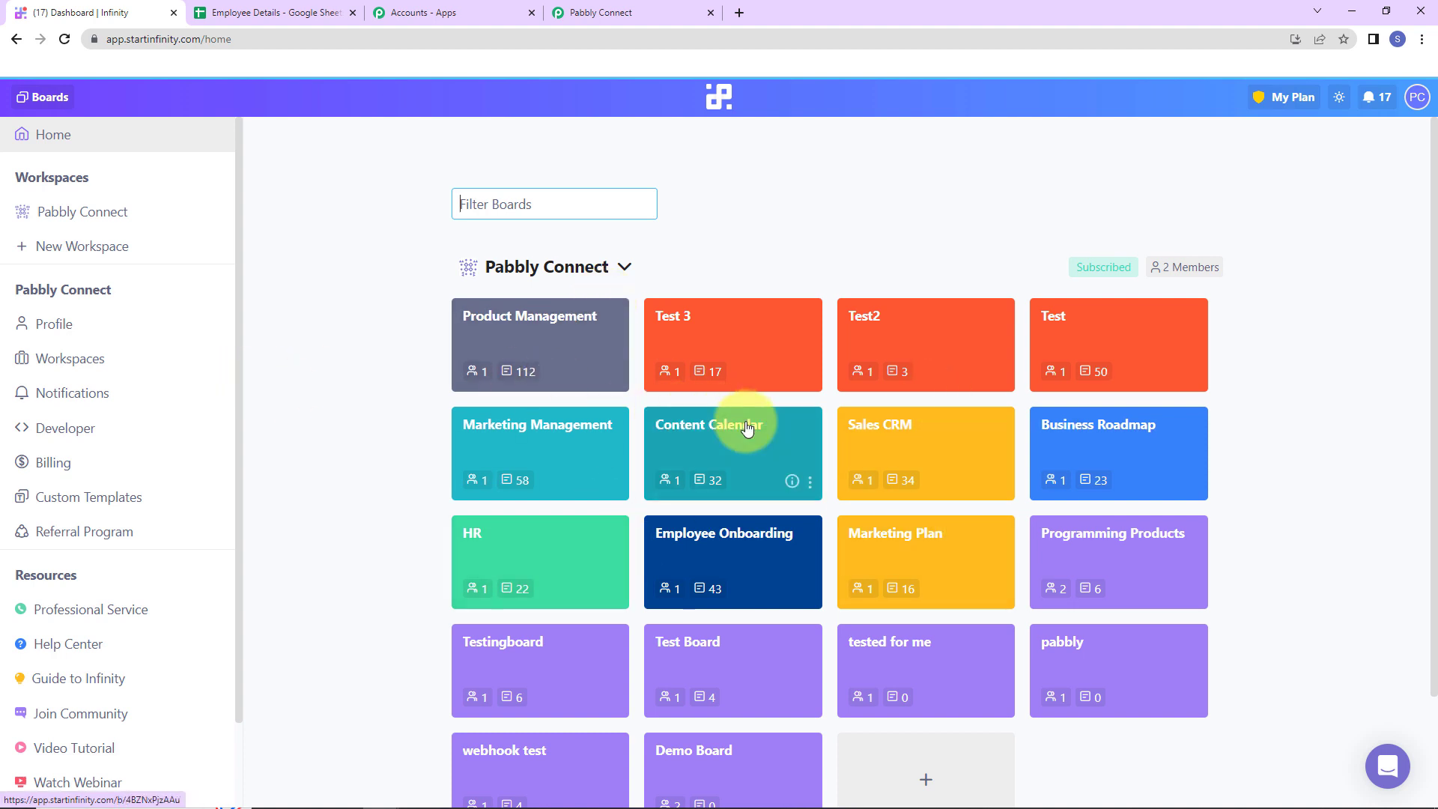
scroll(747, 426, down, 2)
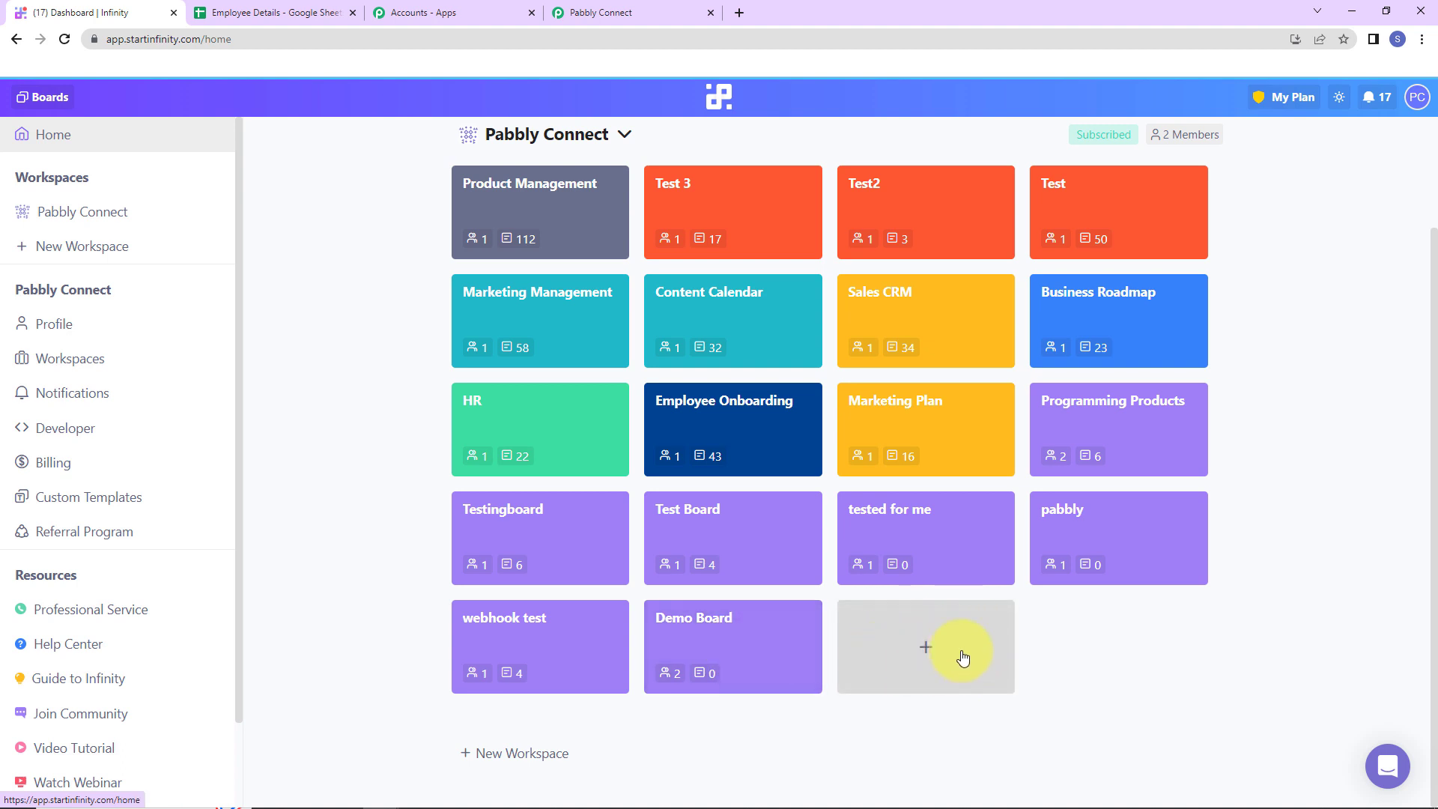
click(802, 637)
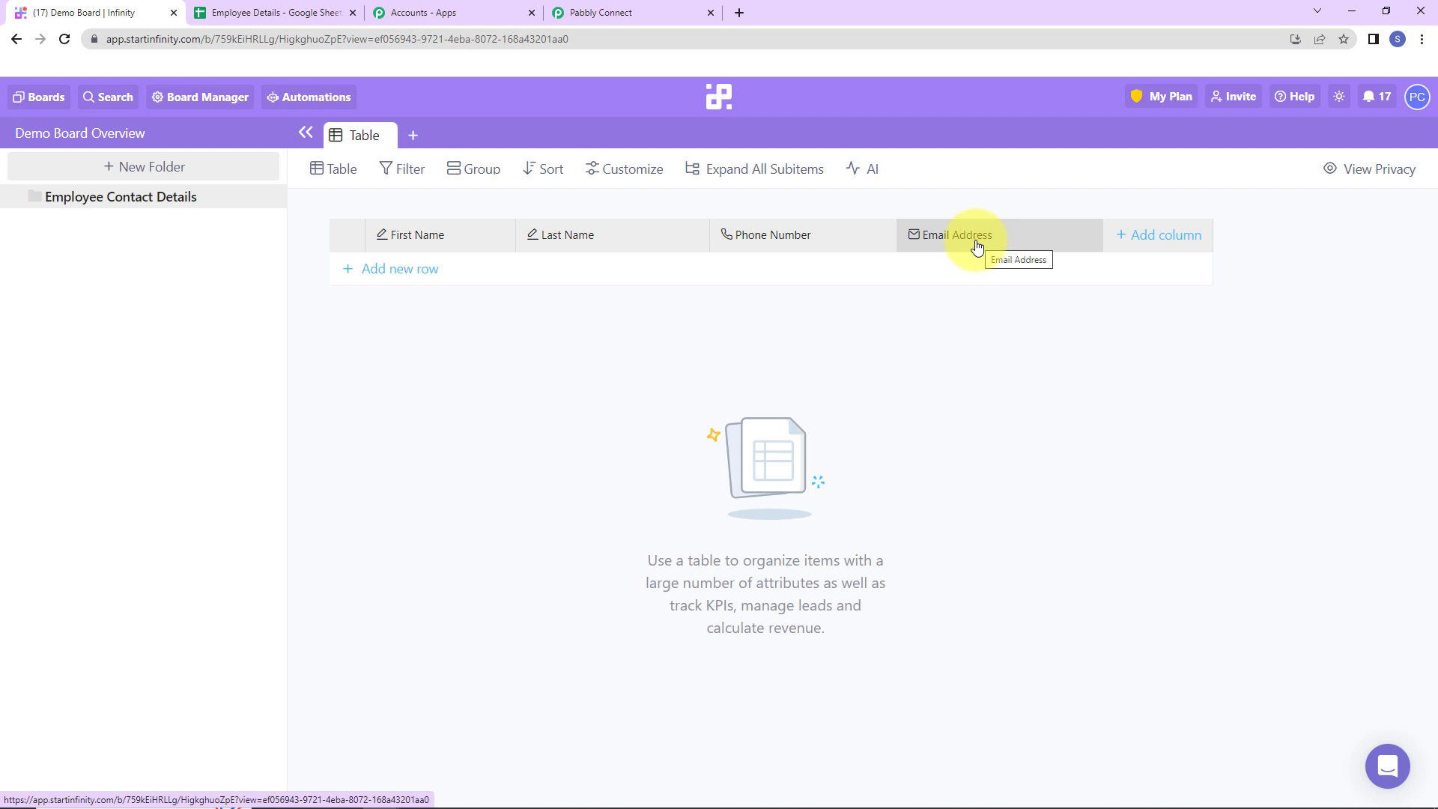
click(619, 12)
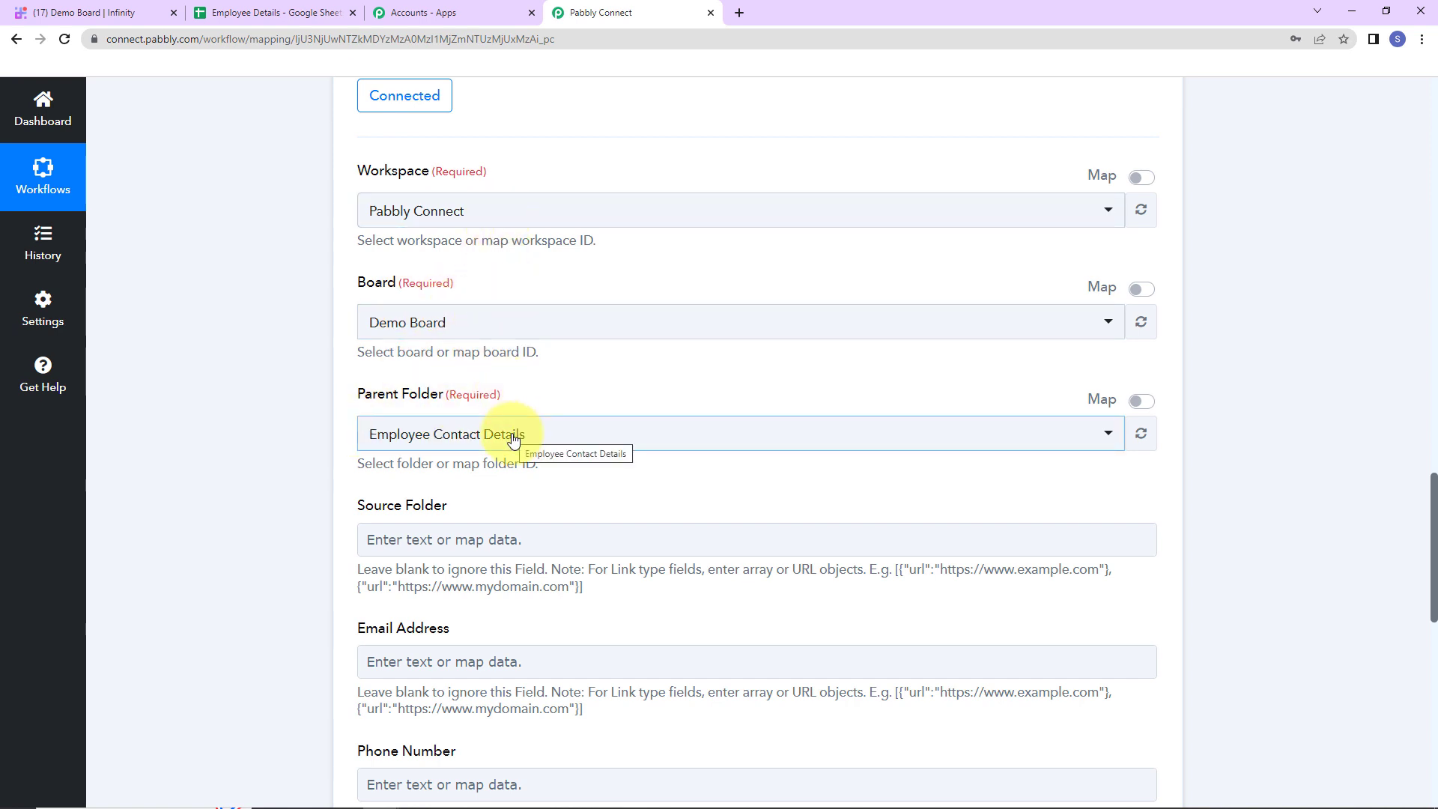
Map the sheet row's Email Address and Phone Number into the Infinity item's matching fields
scroll(497, 458, down, 2)
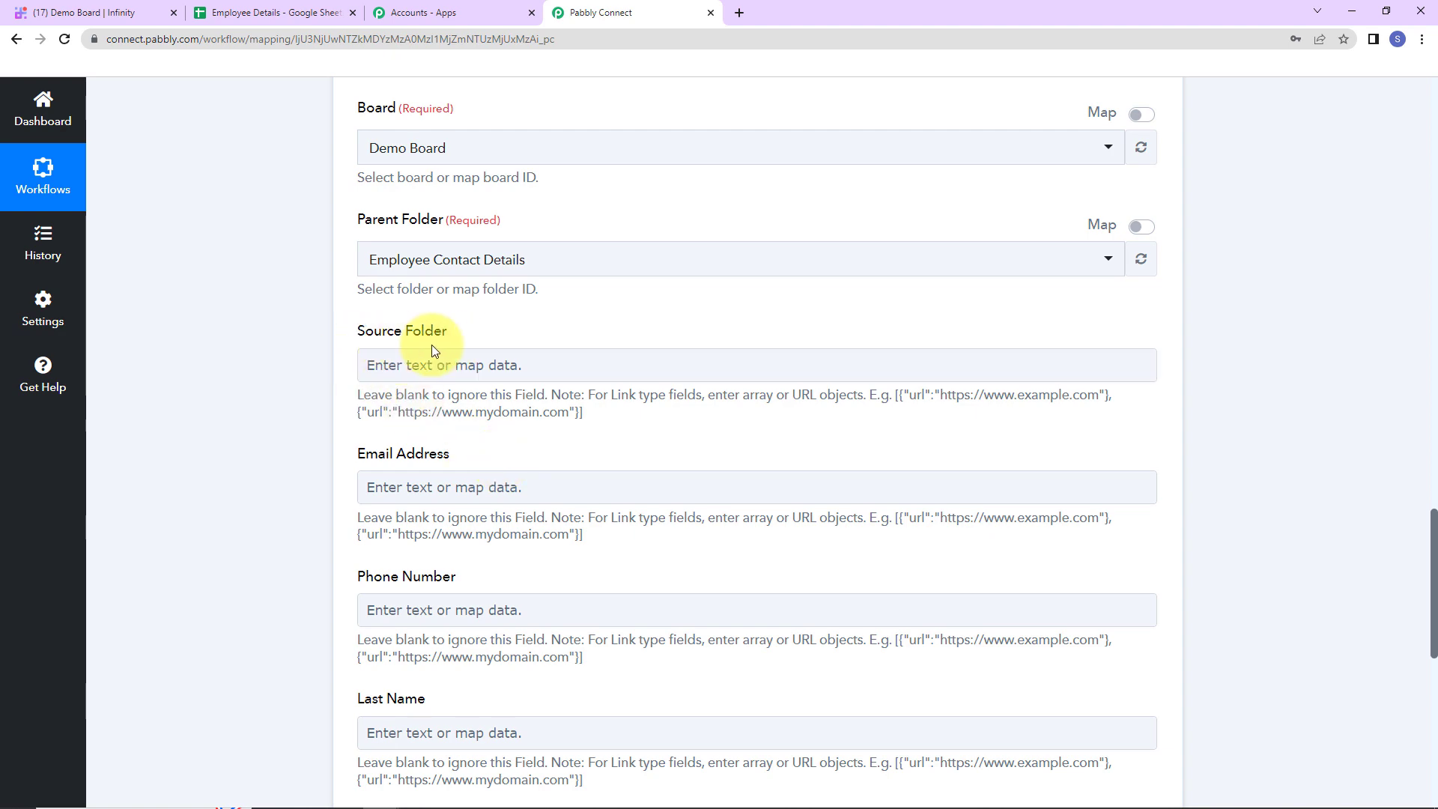
scroll(431, 344, down, 4)
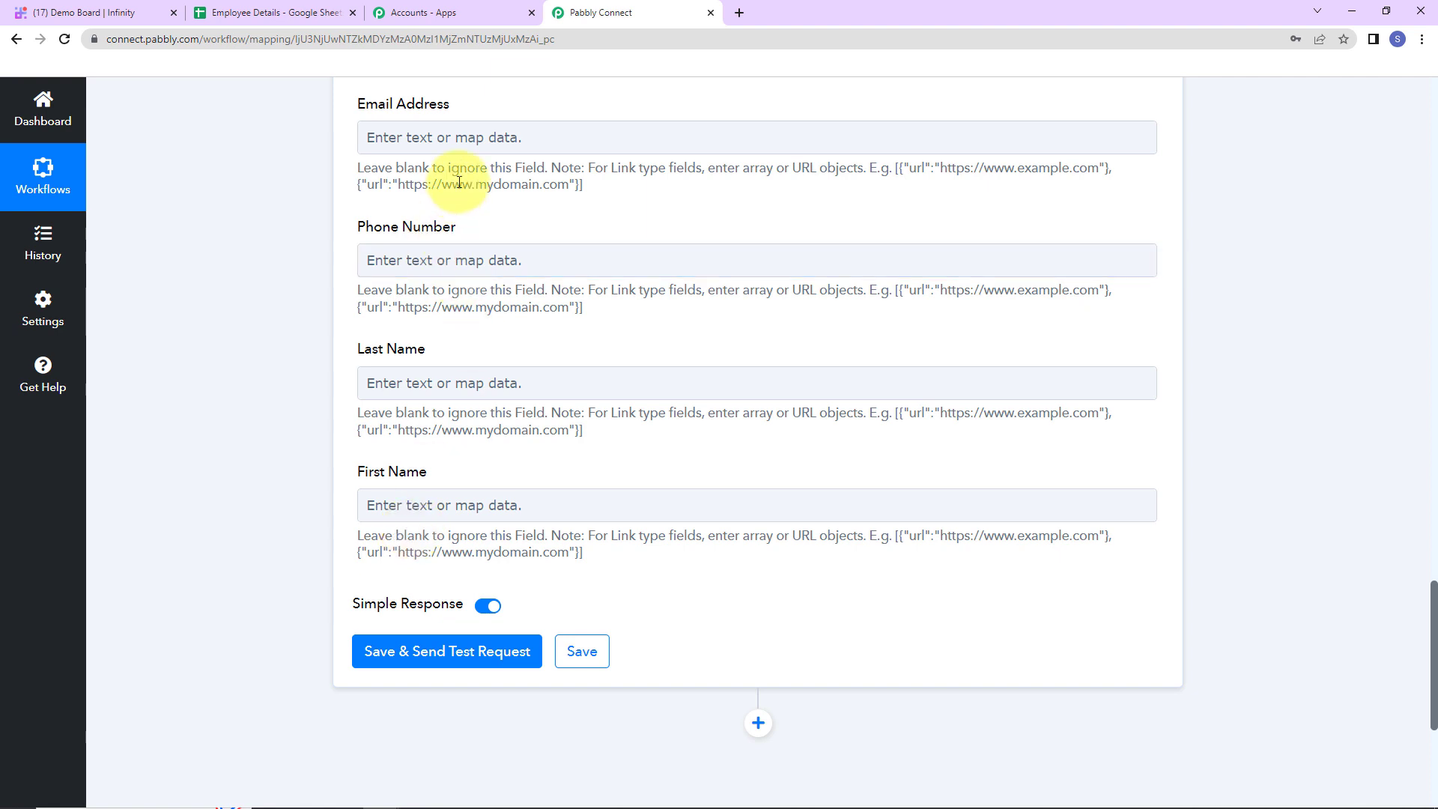
click(474, 140)
click(466, 294)
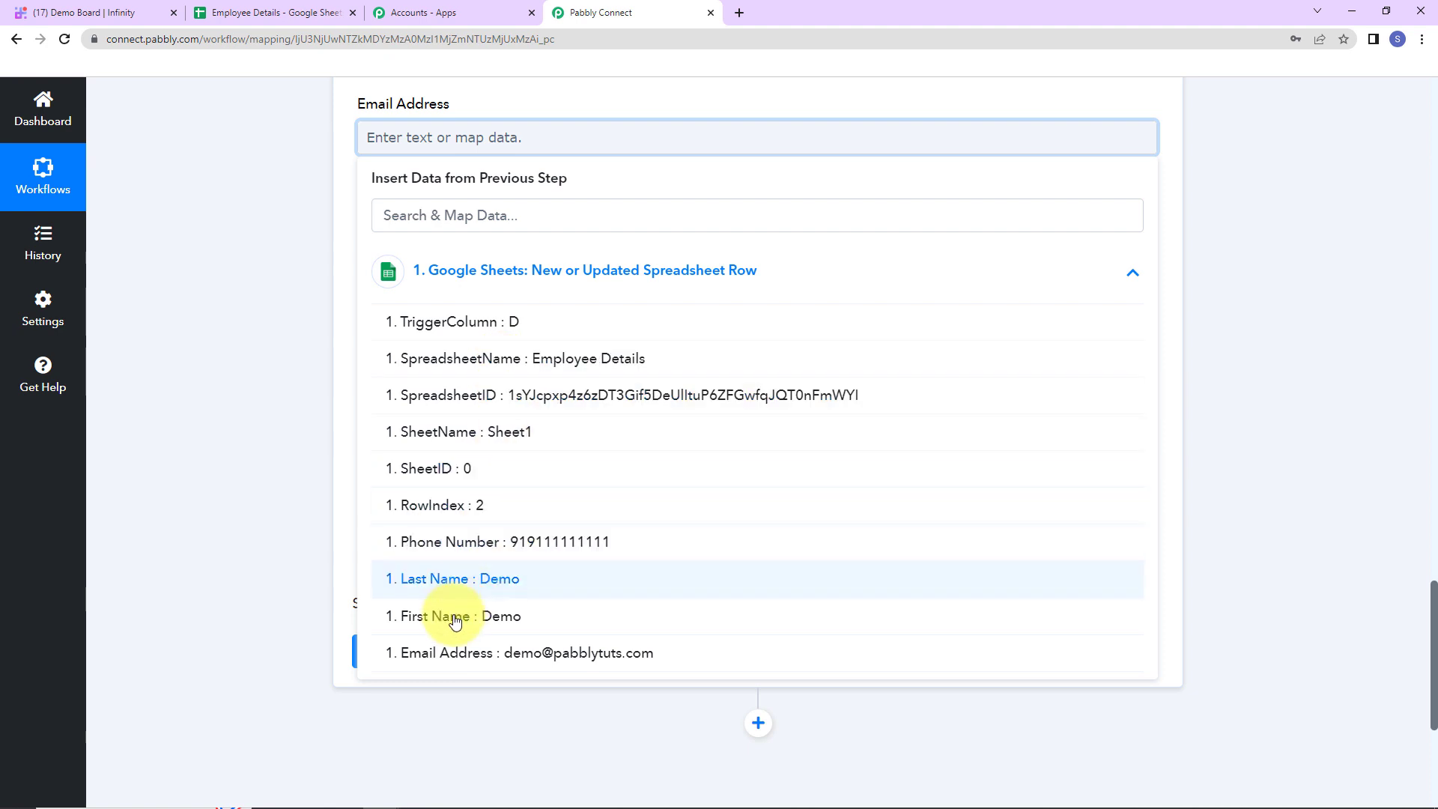
click(430, 655)
click(314, 347)
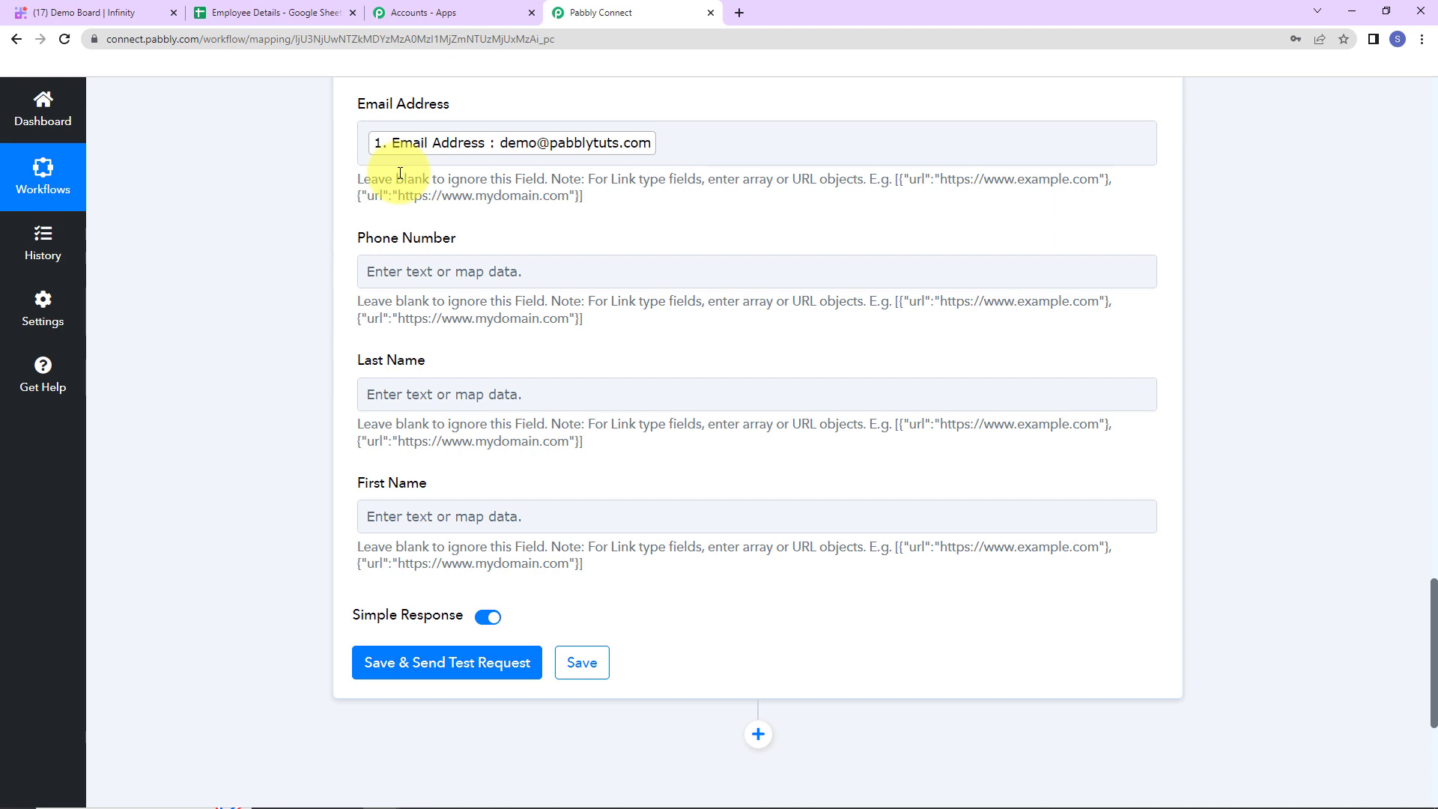
click(411, 271)
click(473, 401)
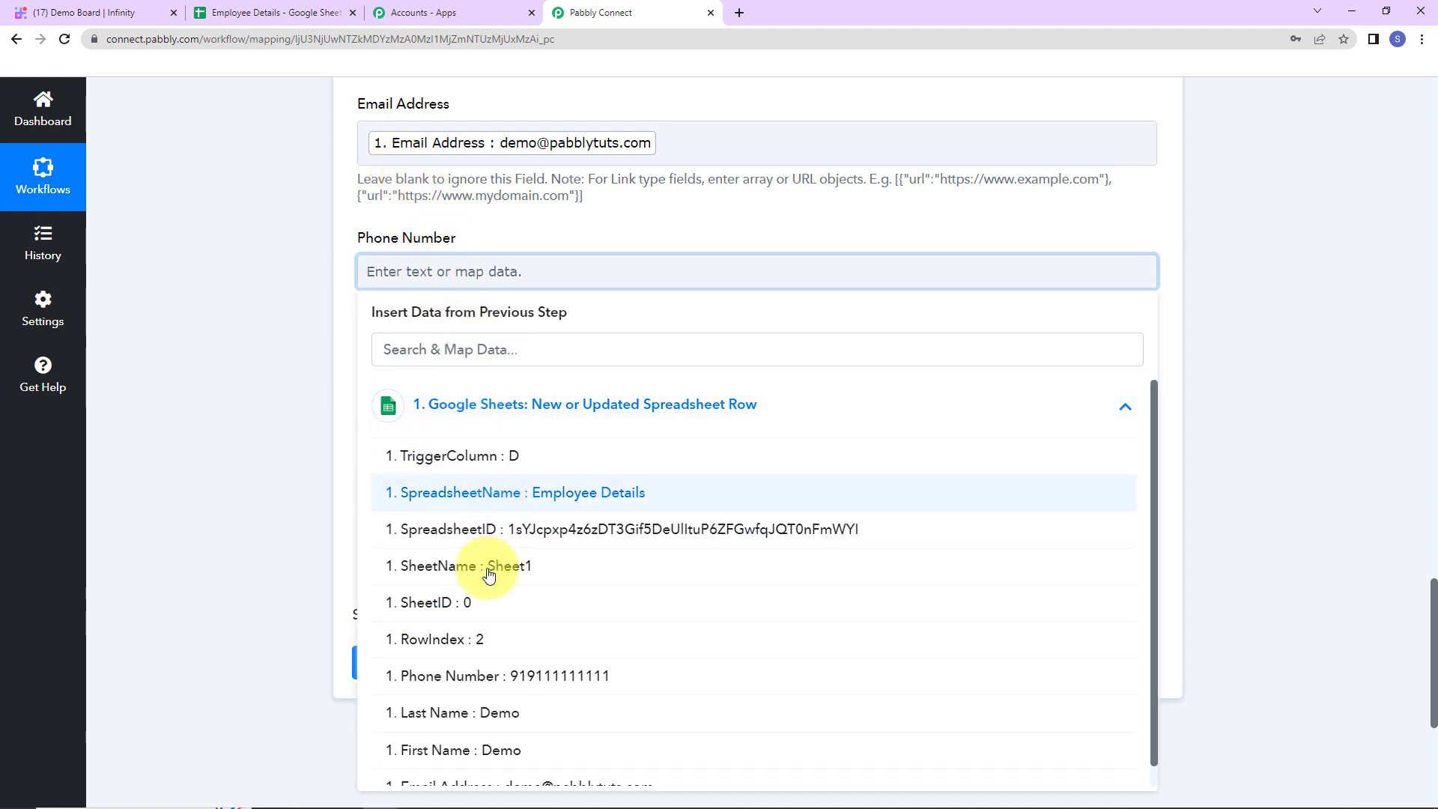
click(497, 675)
Map the sheet's Last Name and First Name into the item, then save and send a test request
click(231, 514)
click(464, 408)
click(466, 537)
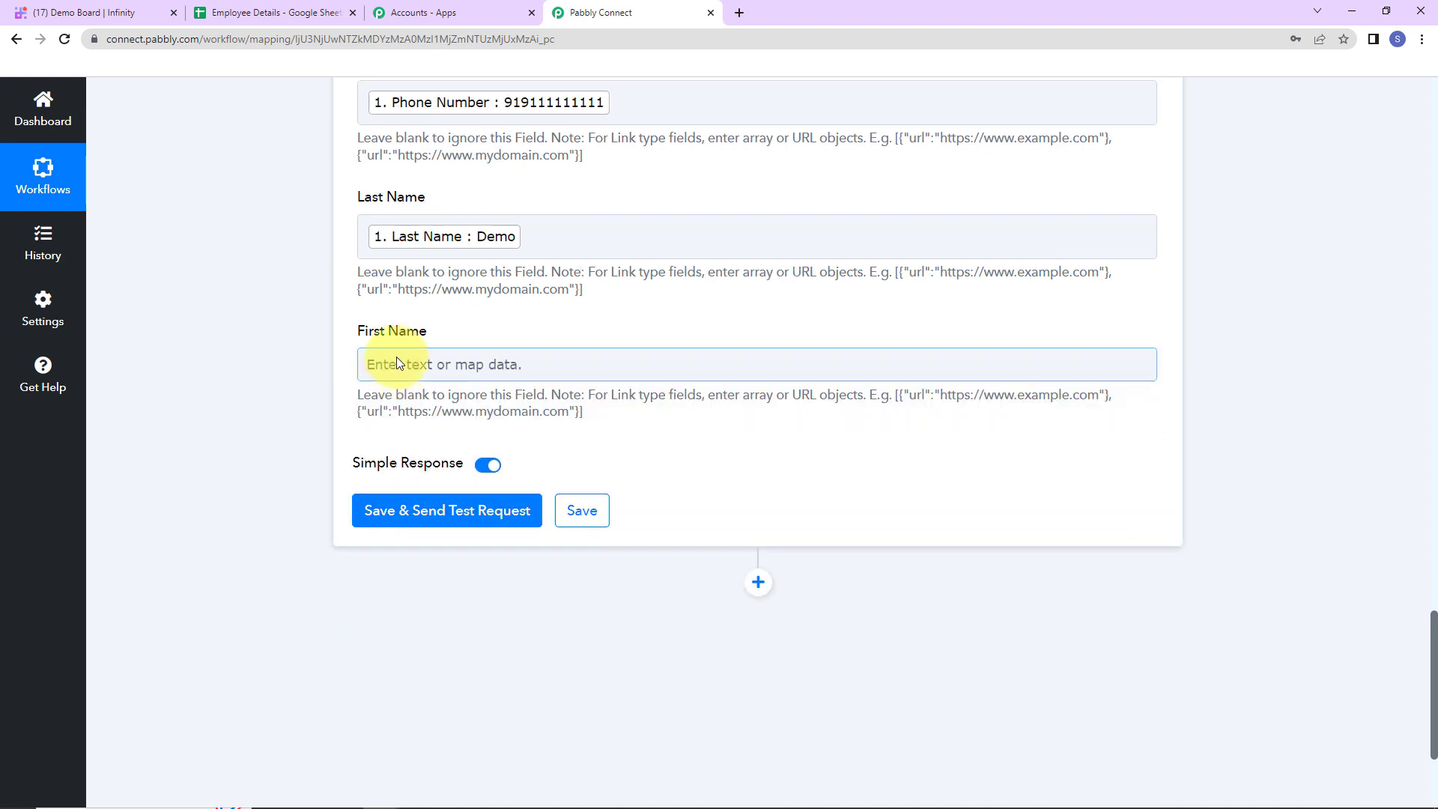
click(396, 363)
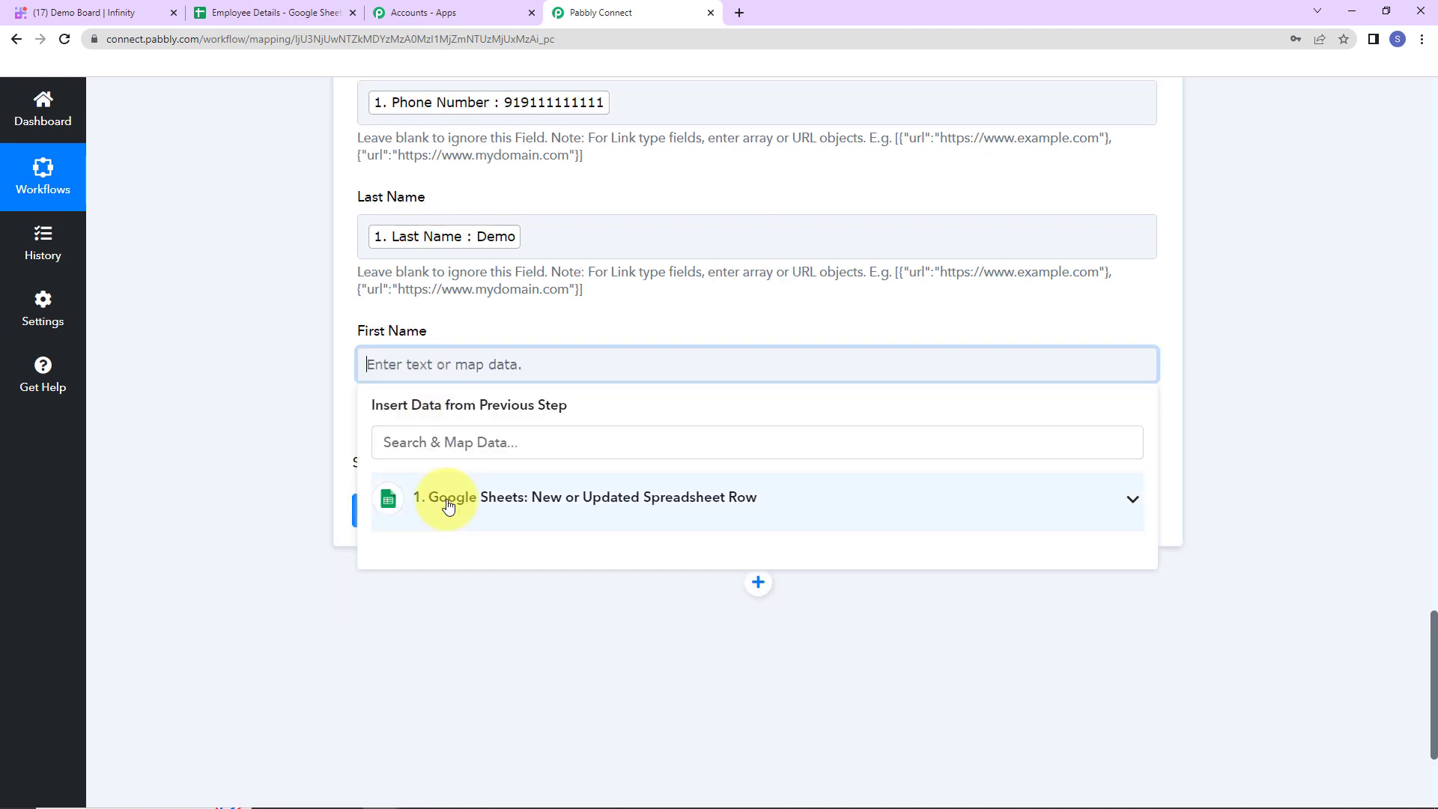
click(449, 500)
scroll(438, 719, down, 2)
click(437, 728)
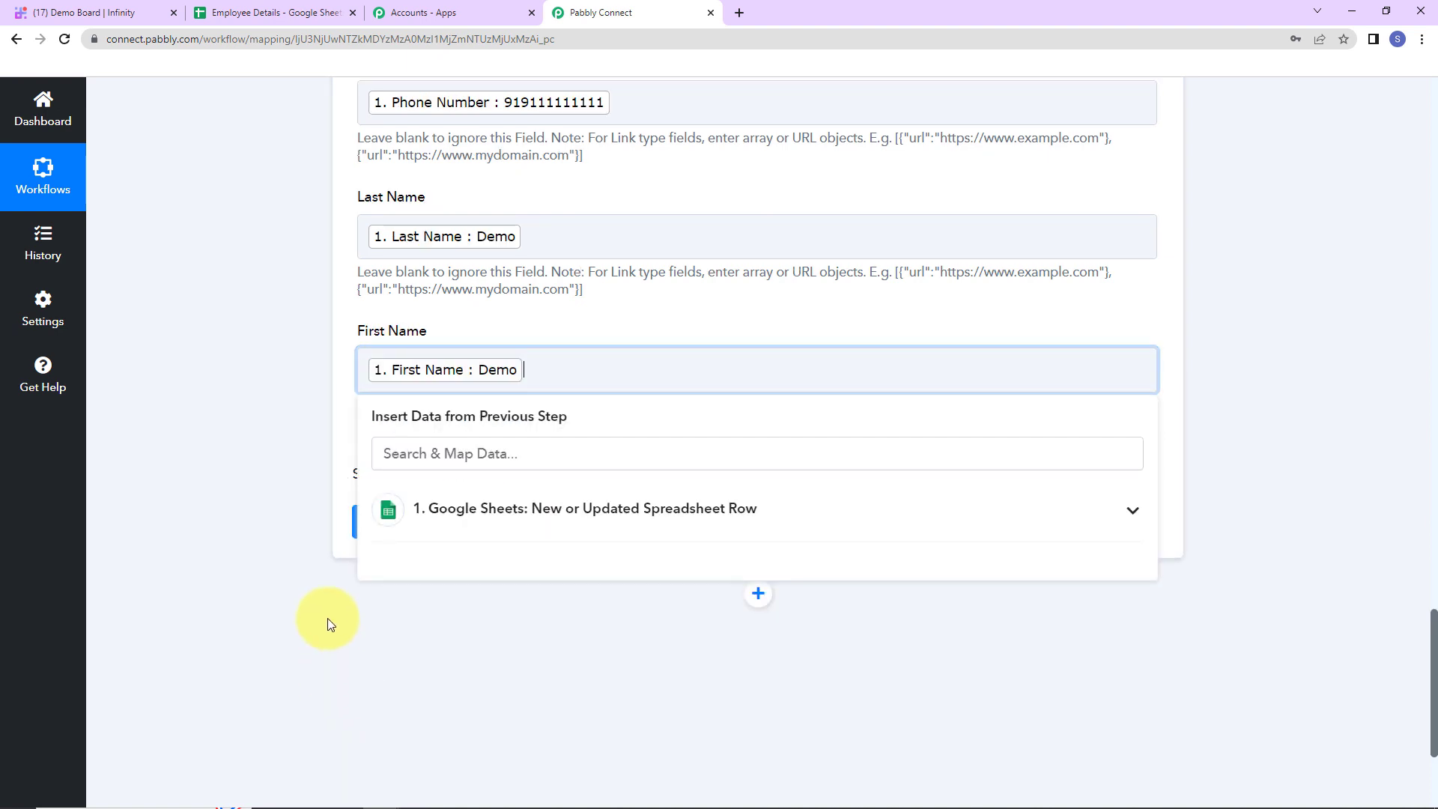
click(326, 618)
click(406, 523)
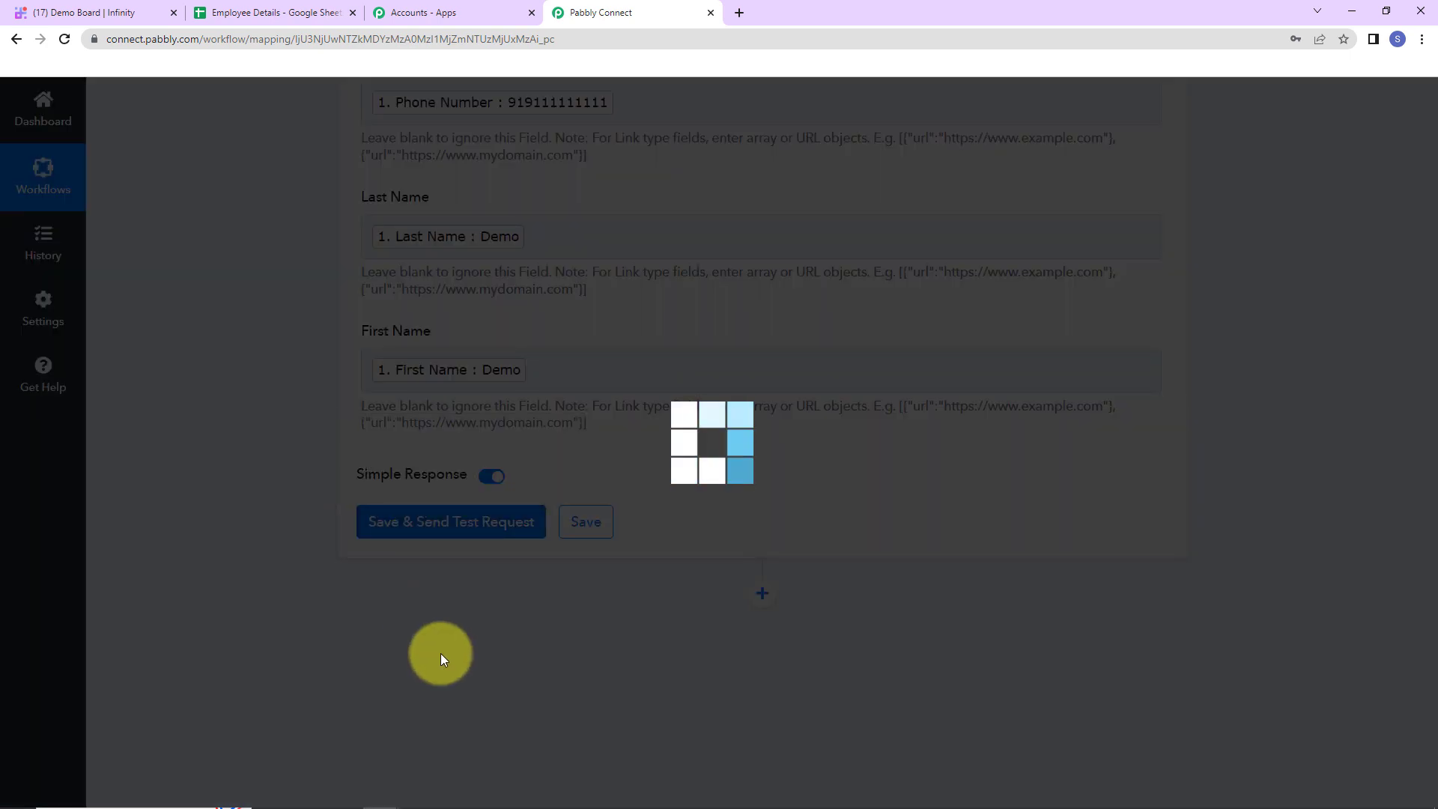
Review the test response and confirm the Demo row's item appears on the Infinity board
scroll(1297, 521, down, 5)
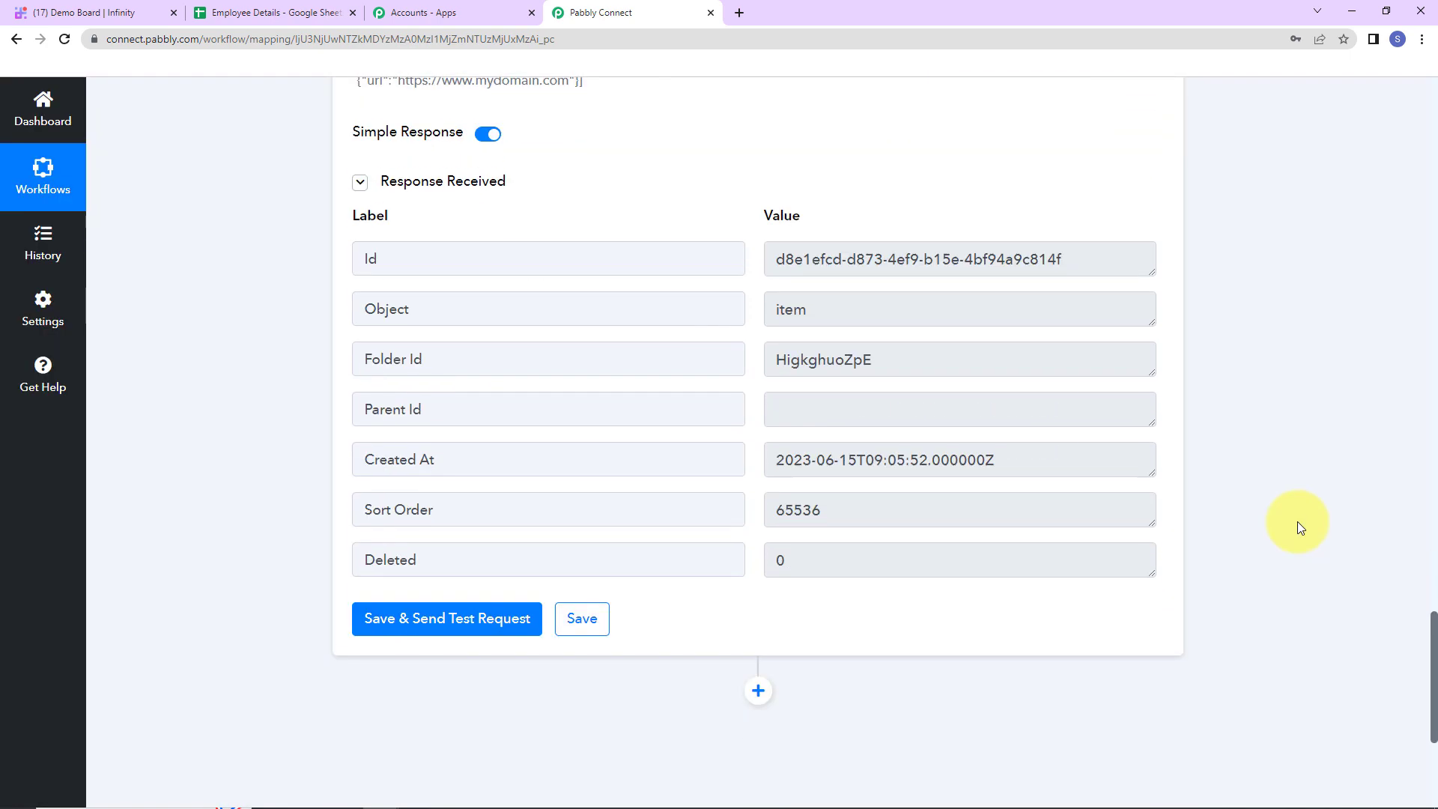
click(83, 12)
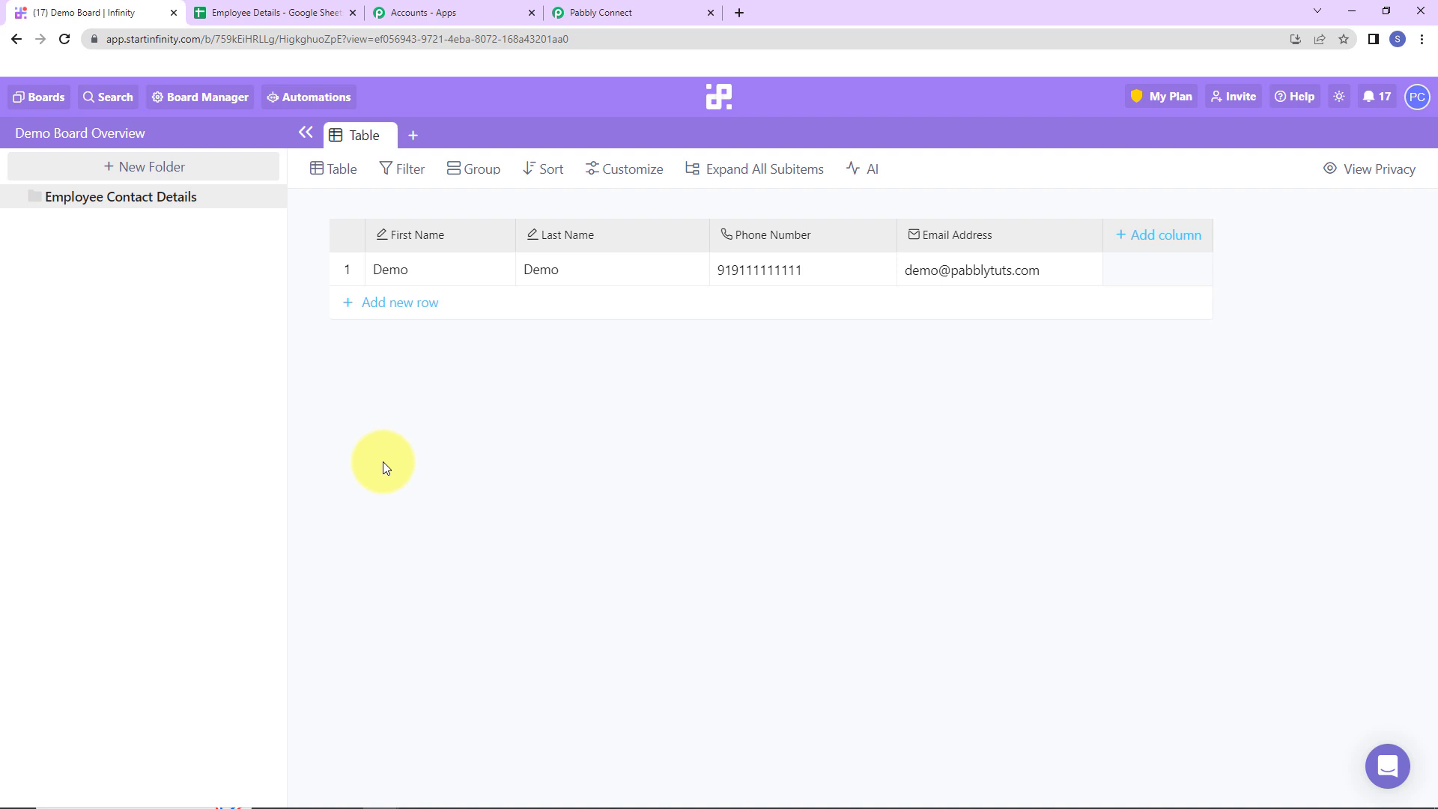
click(292, 12)
Enter Test, User, a test e-mail and a phone number in row 4, then check Infinity
click(159, 309)
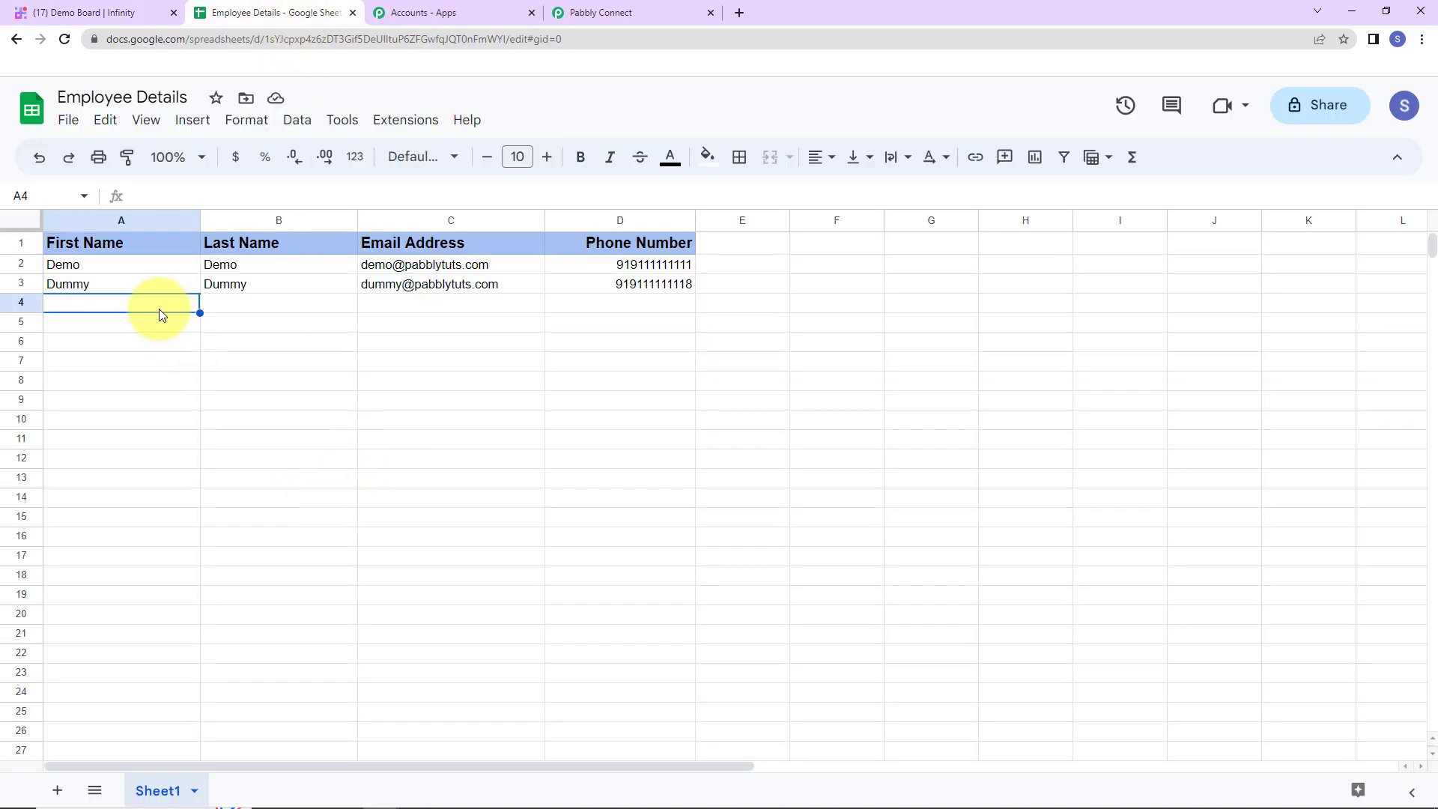
text(Test)
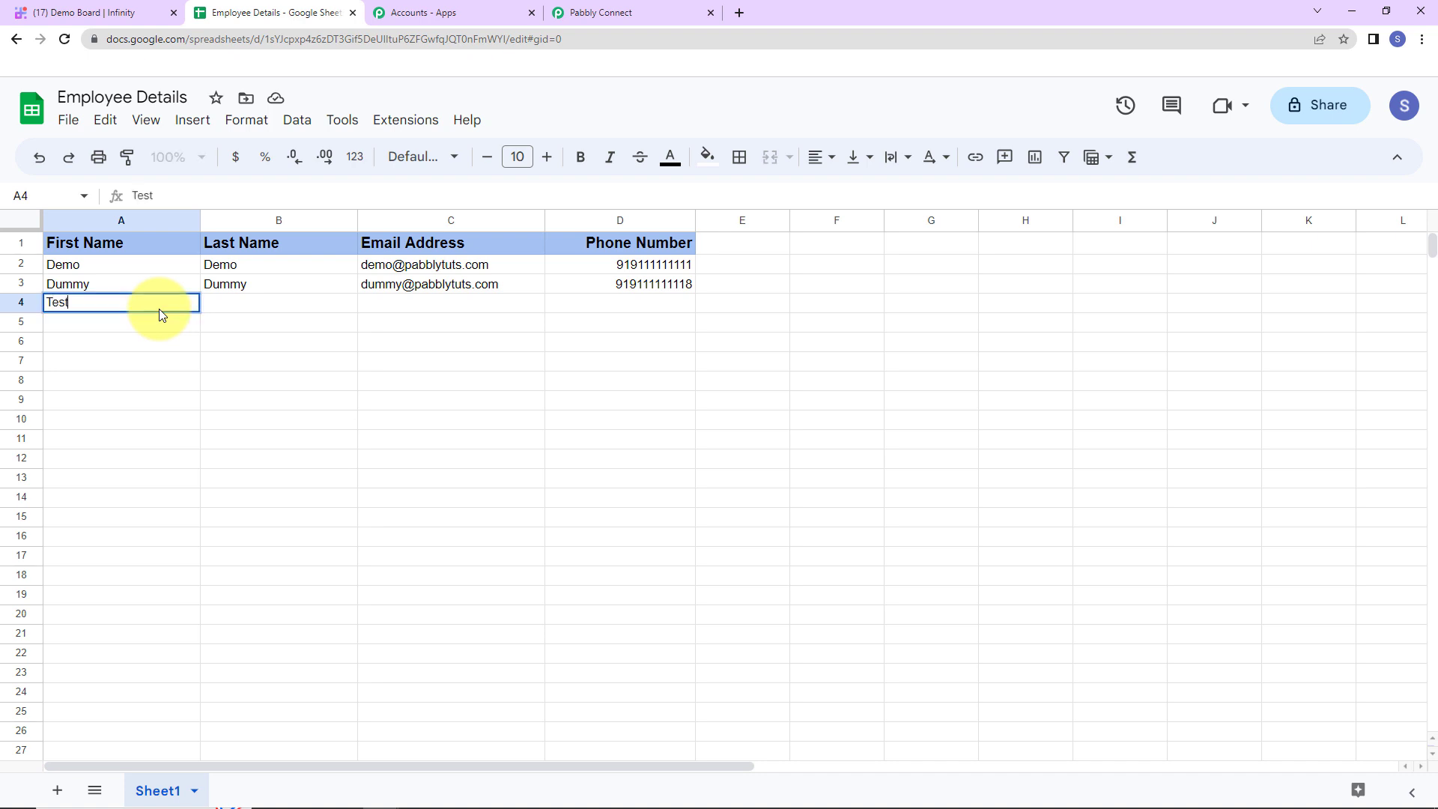
key(Tab)
text(Y)
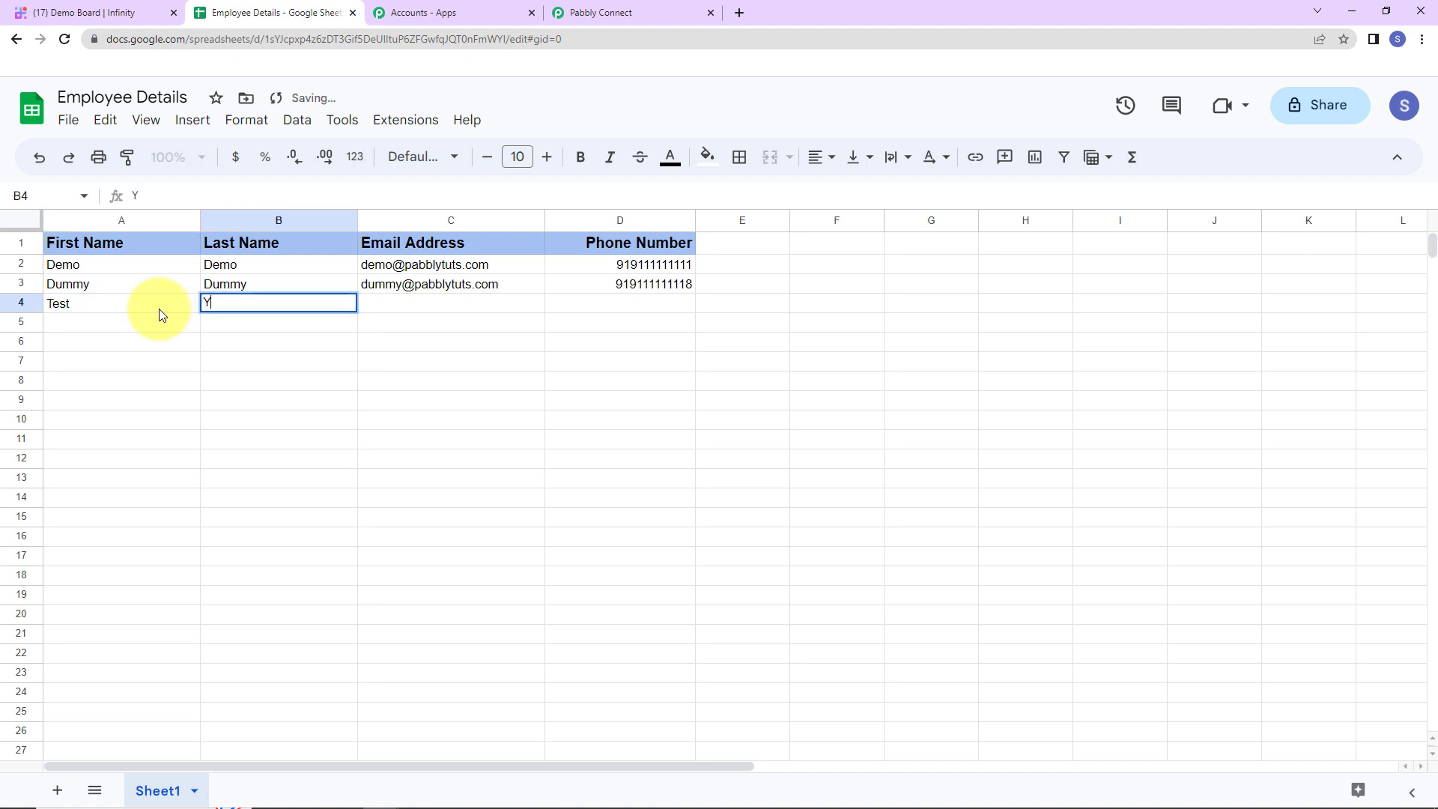
text(User)
key(Tab)
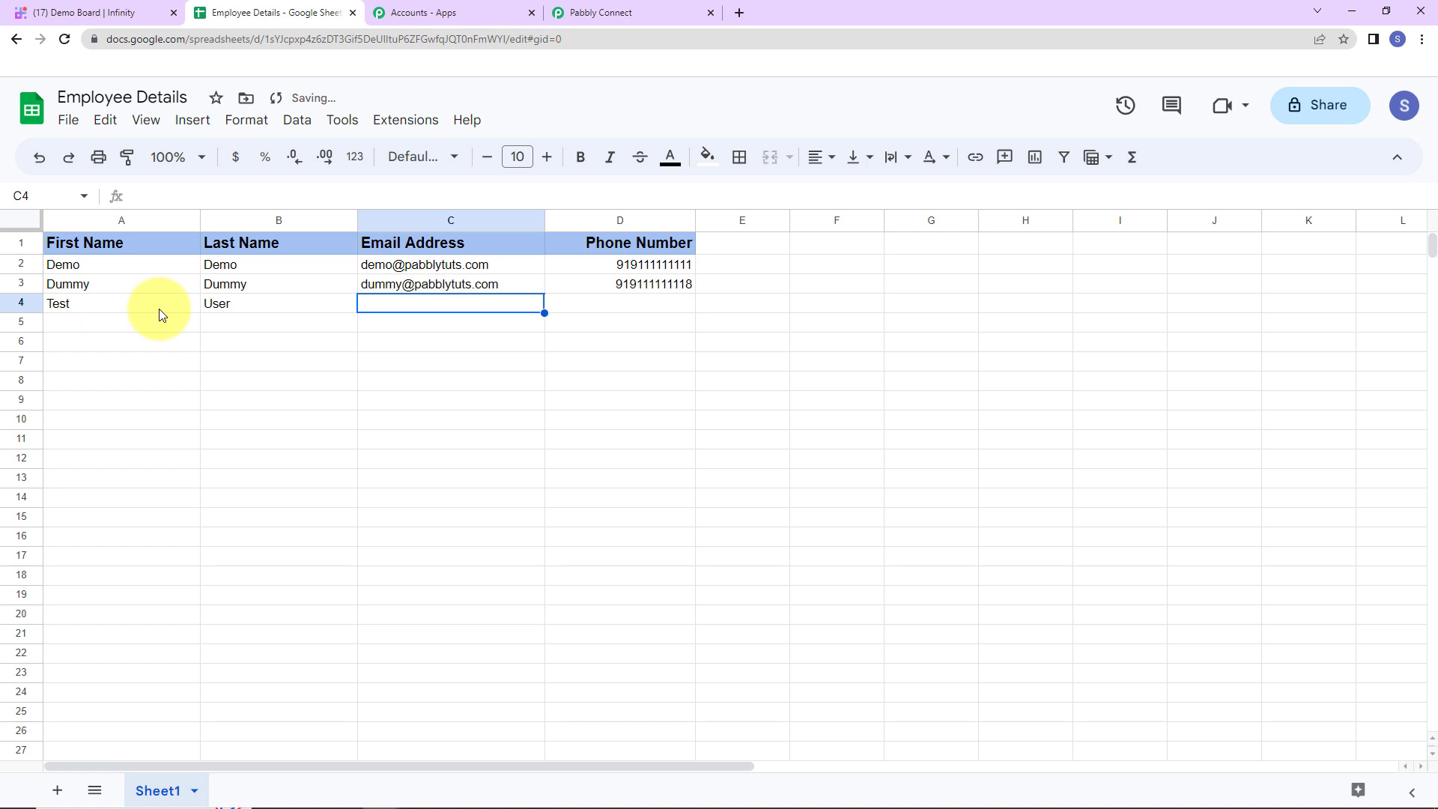
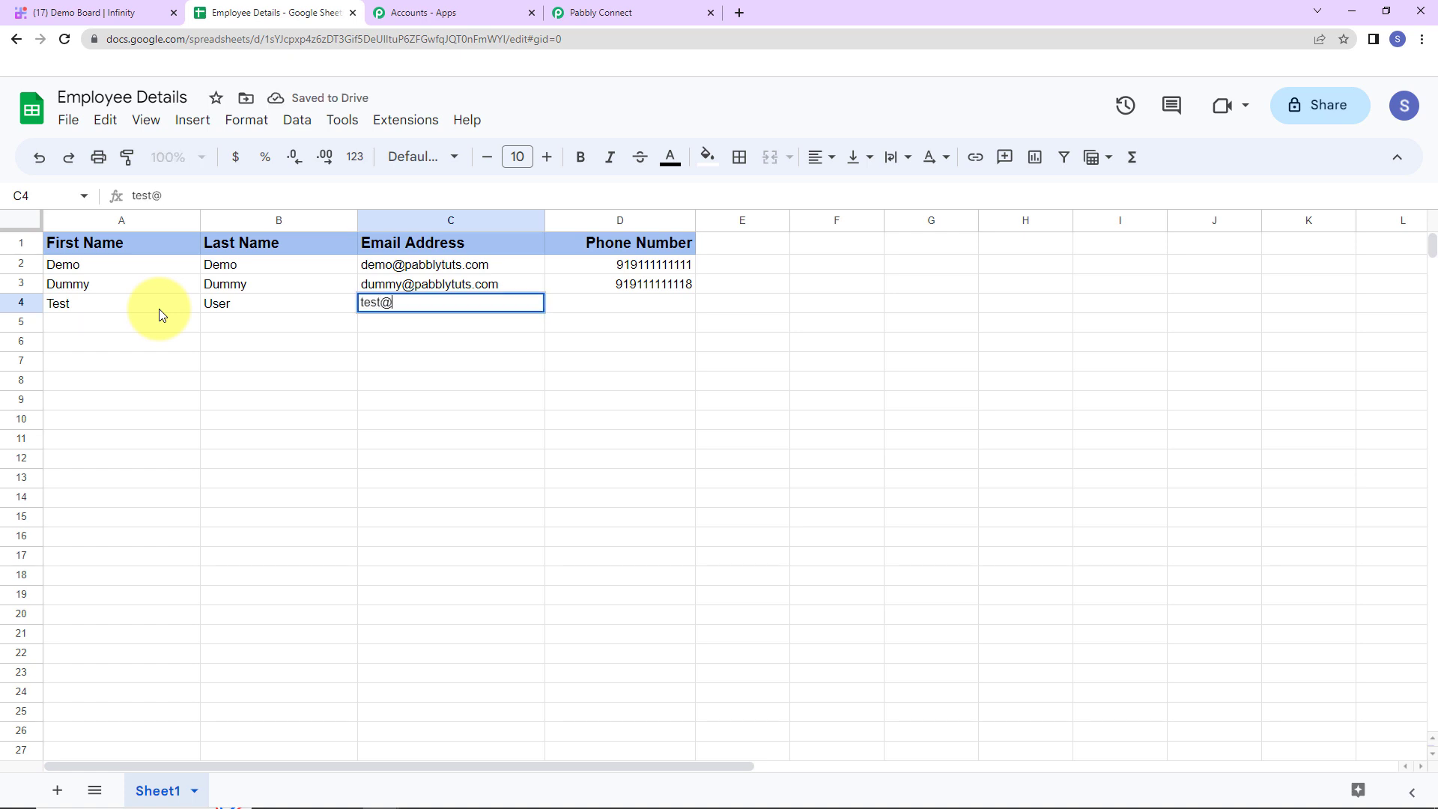
key(Tab)
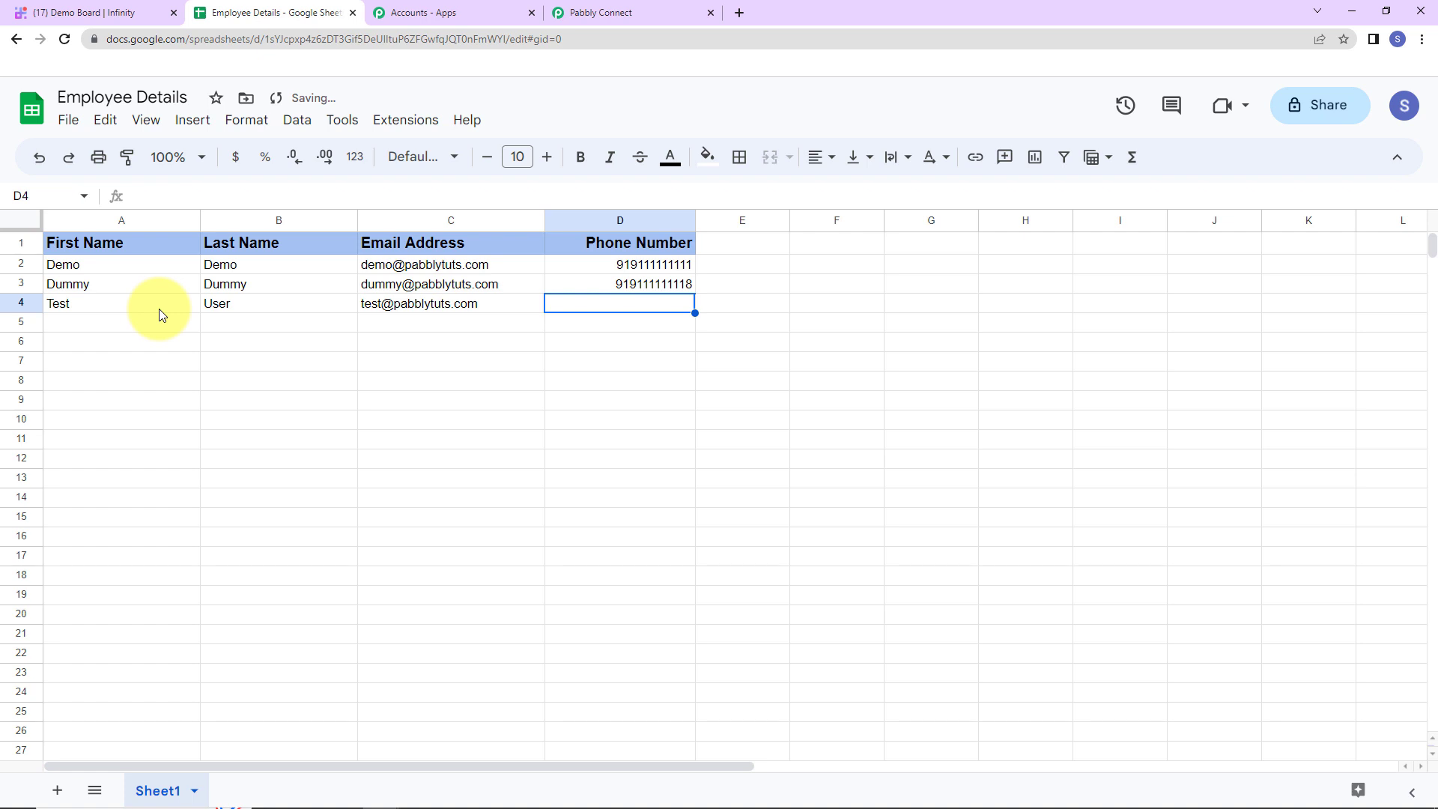
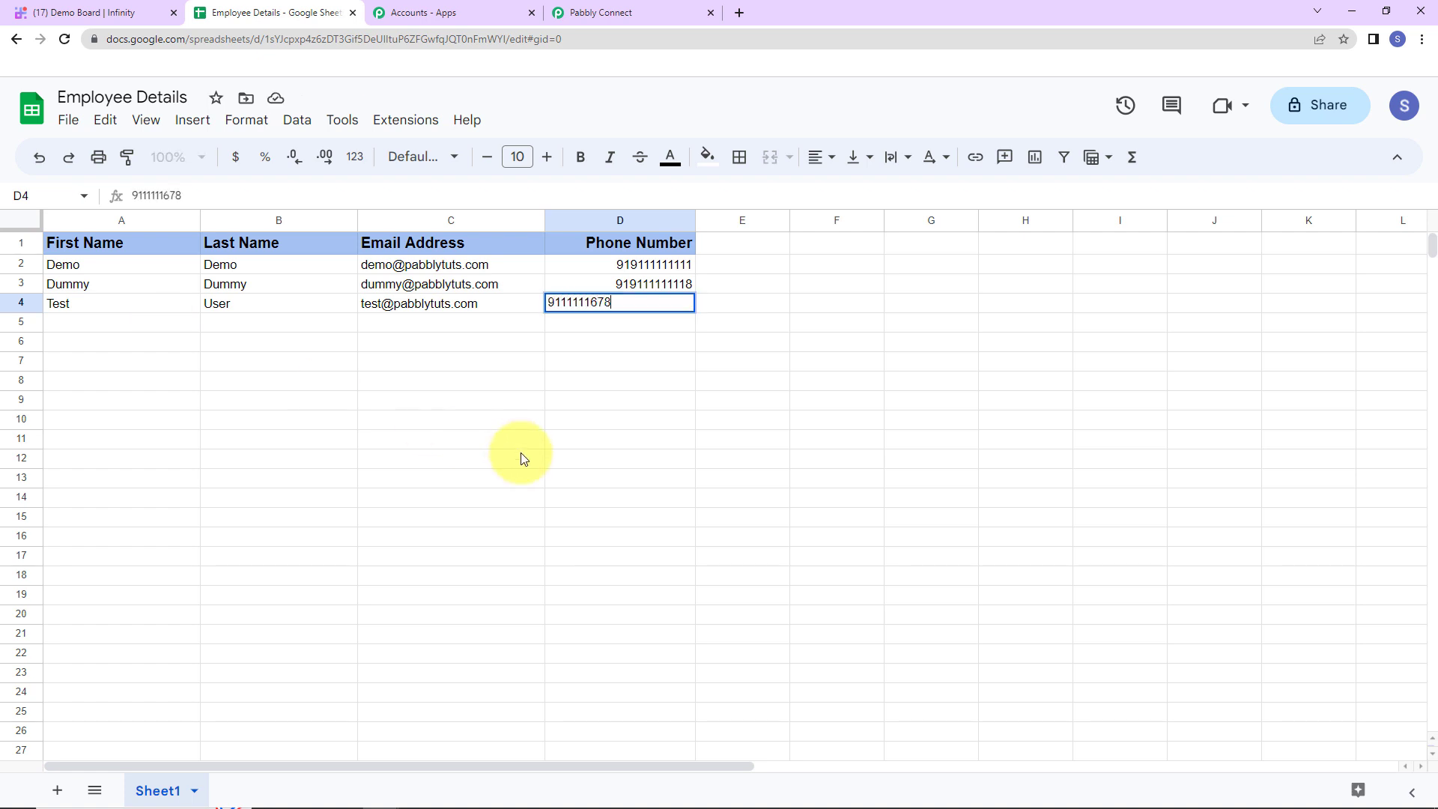
key(Return)
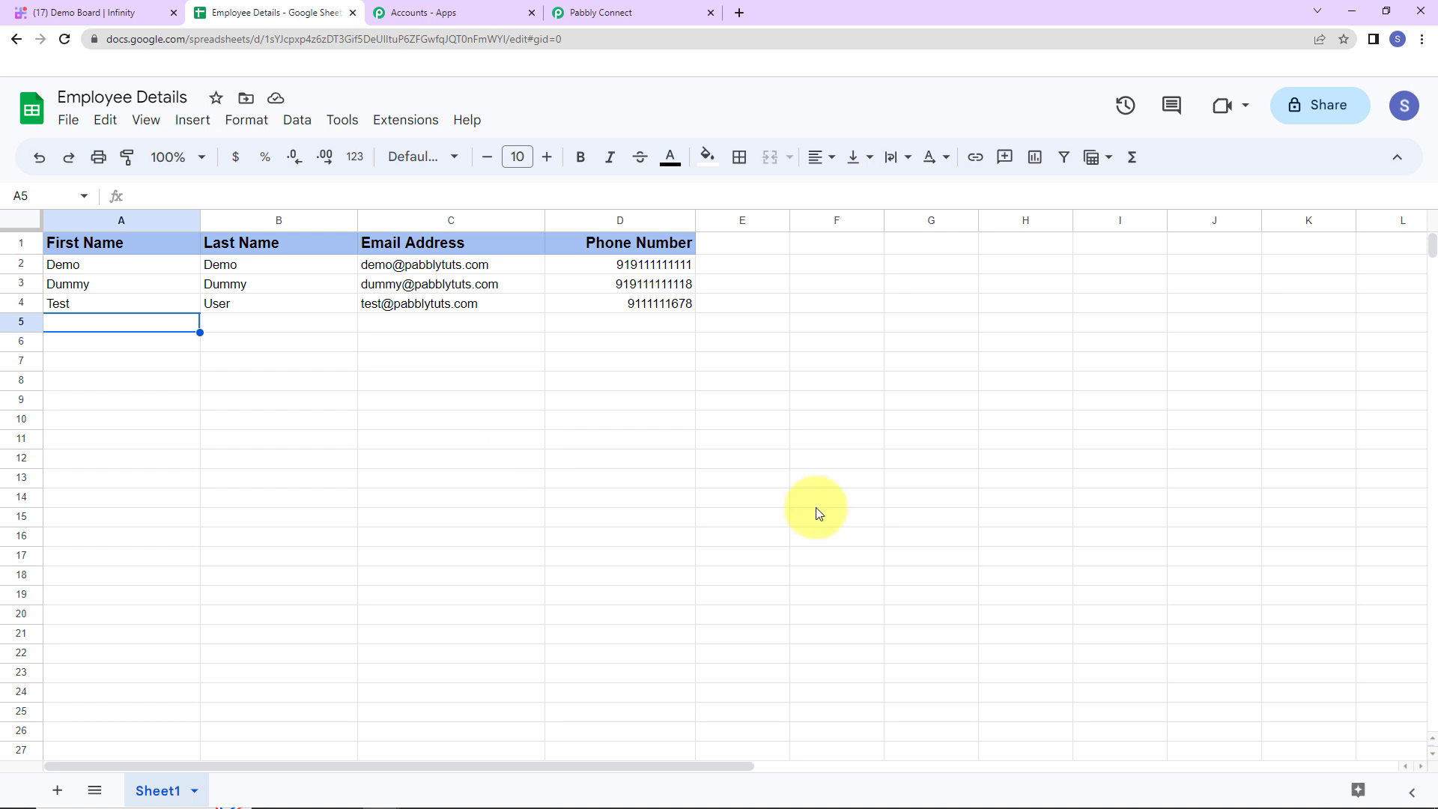
click(96, 12)
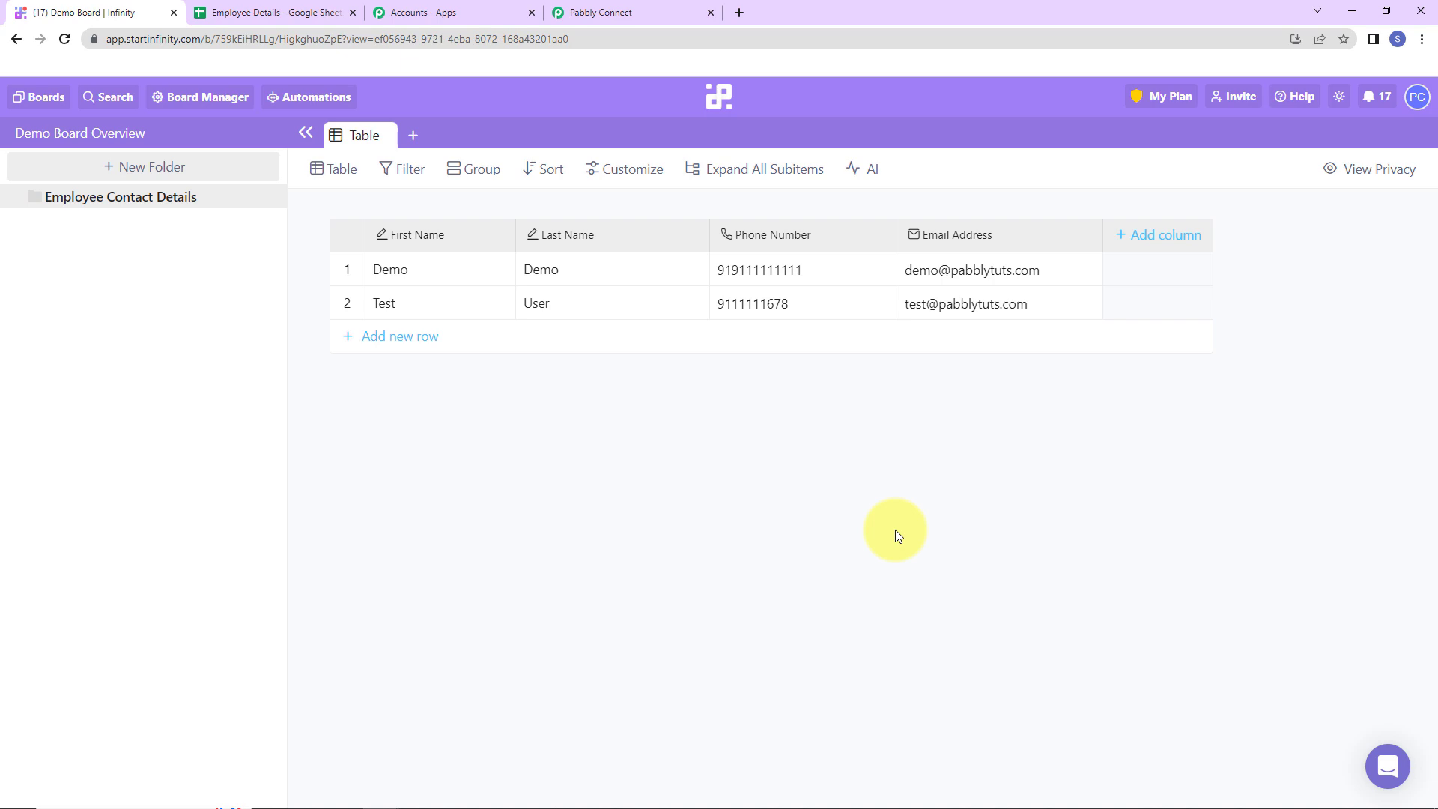
Return to the Pabbly Connect workflow and scroll back to its top
click(615, 13)
drag(1418, 658, 1388, 93)
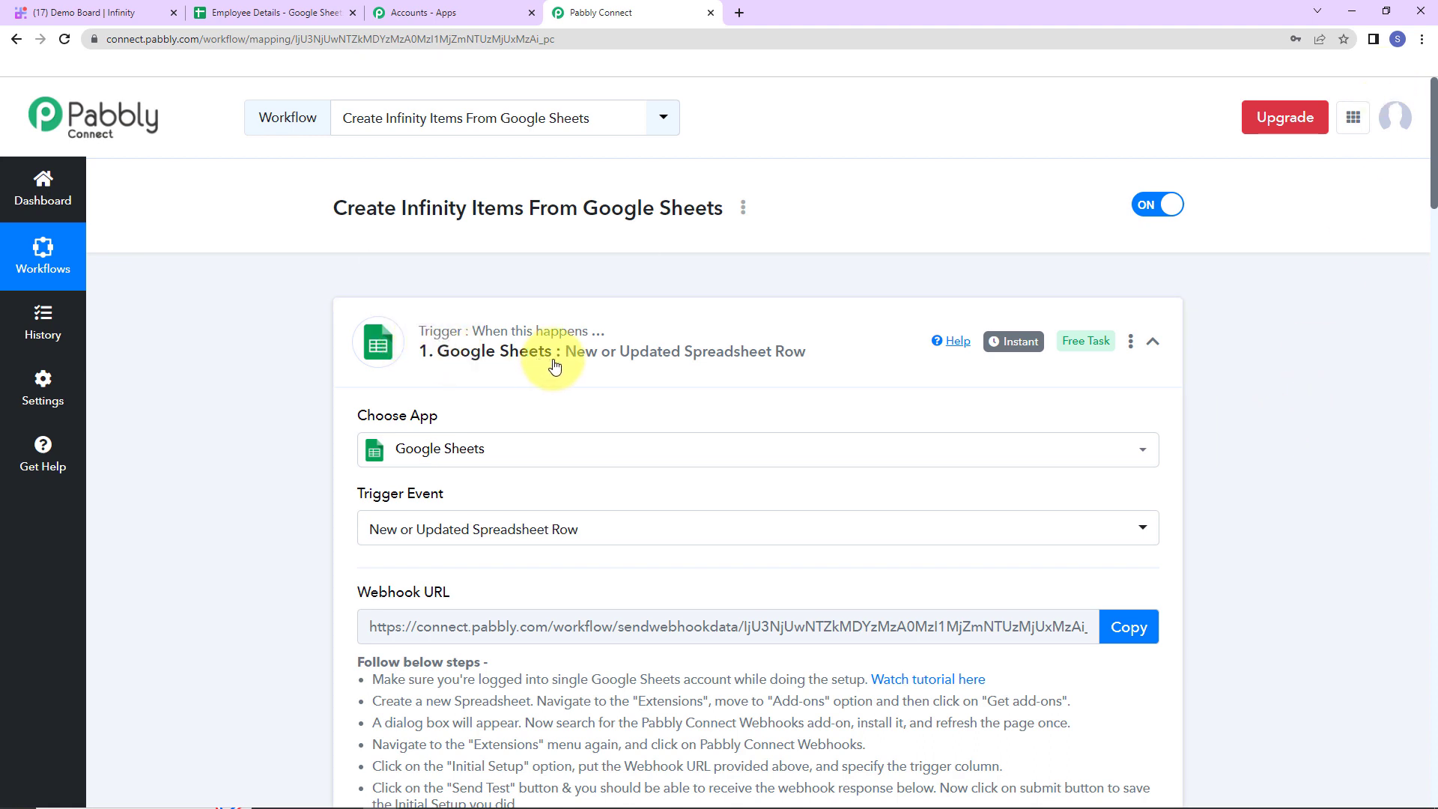
Collapse the Google Sheets trigger step and the Infinity Create Item step
click(1152, 340)
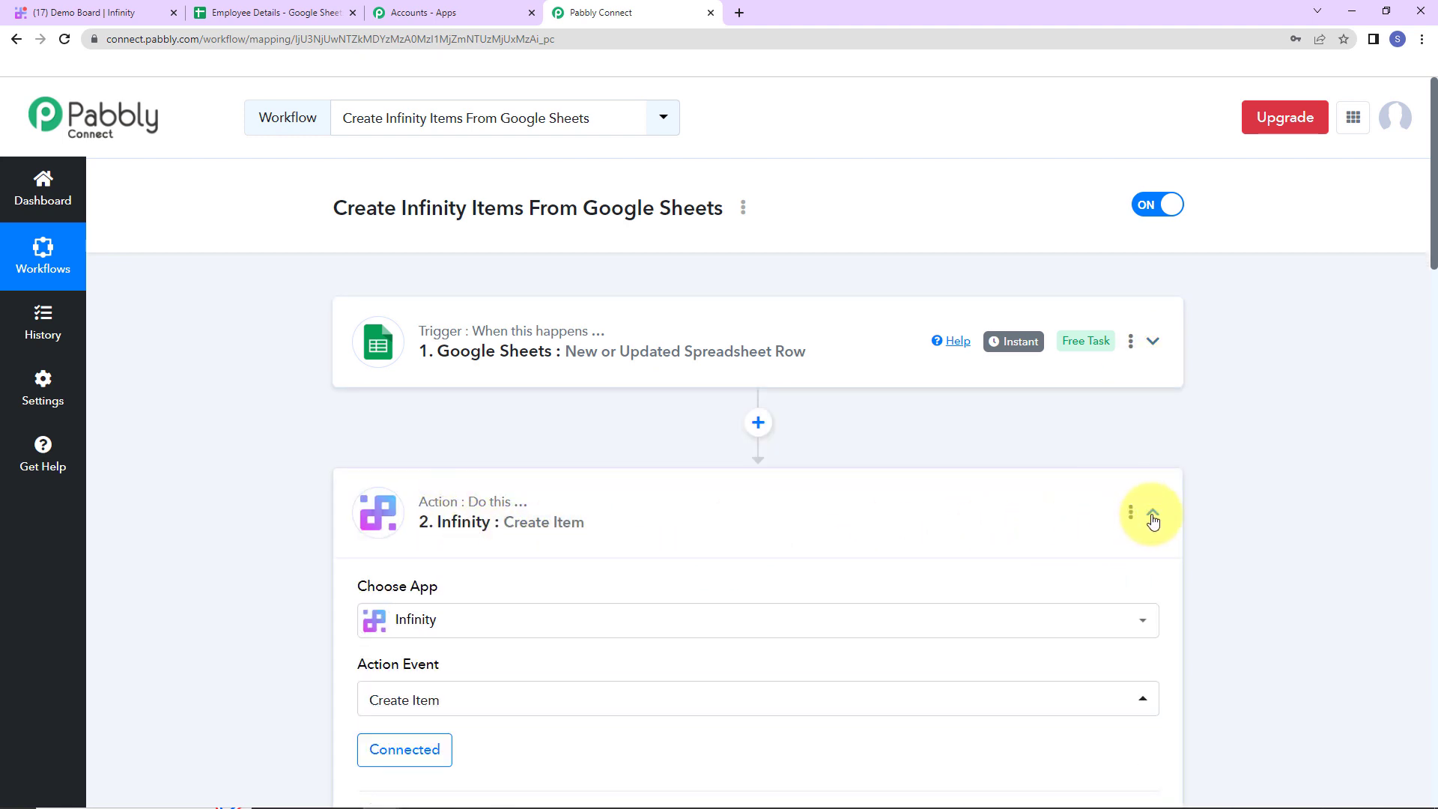
click(1153, 512)
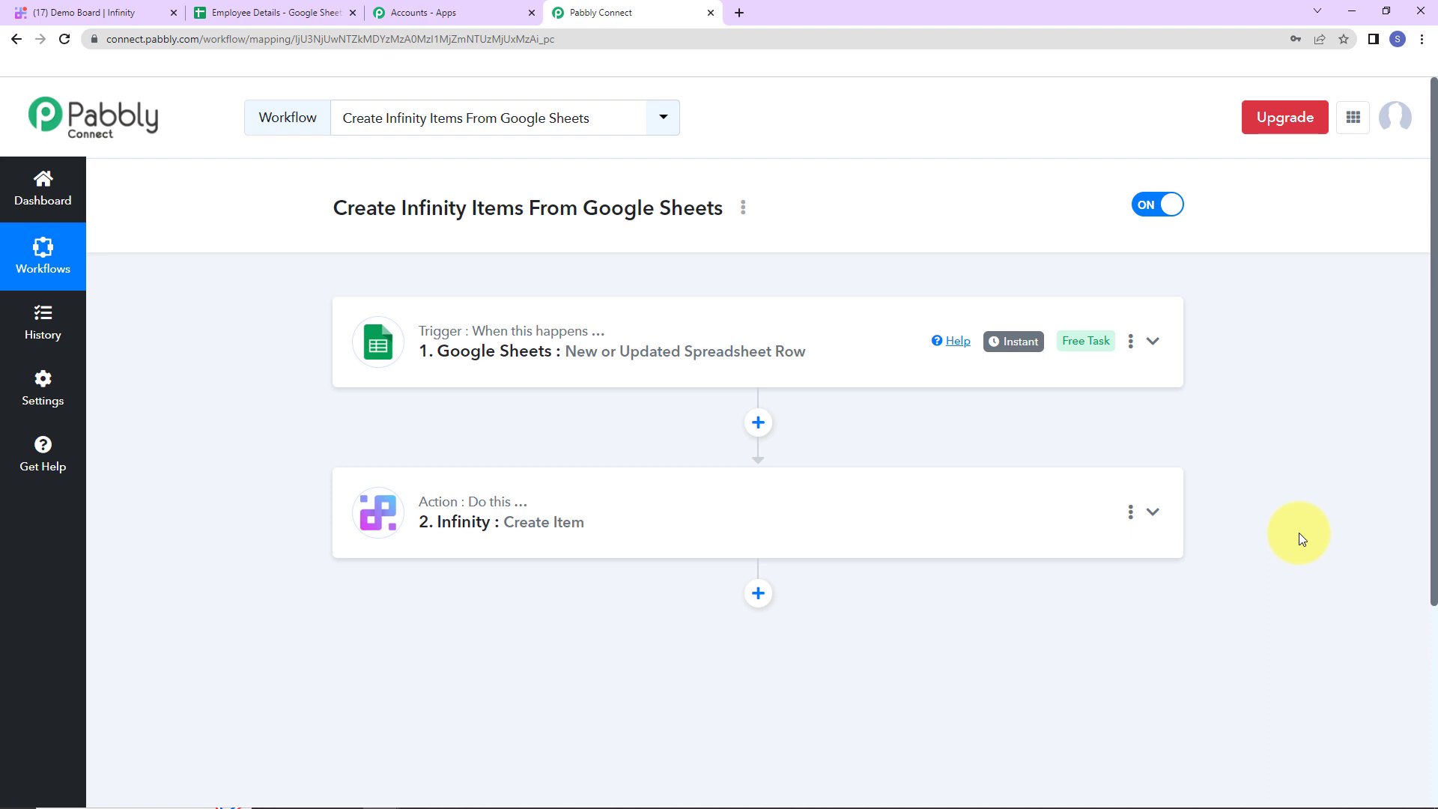